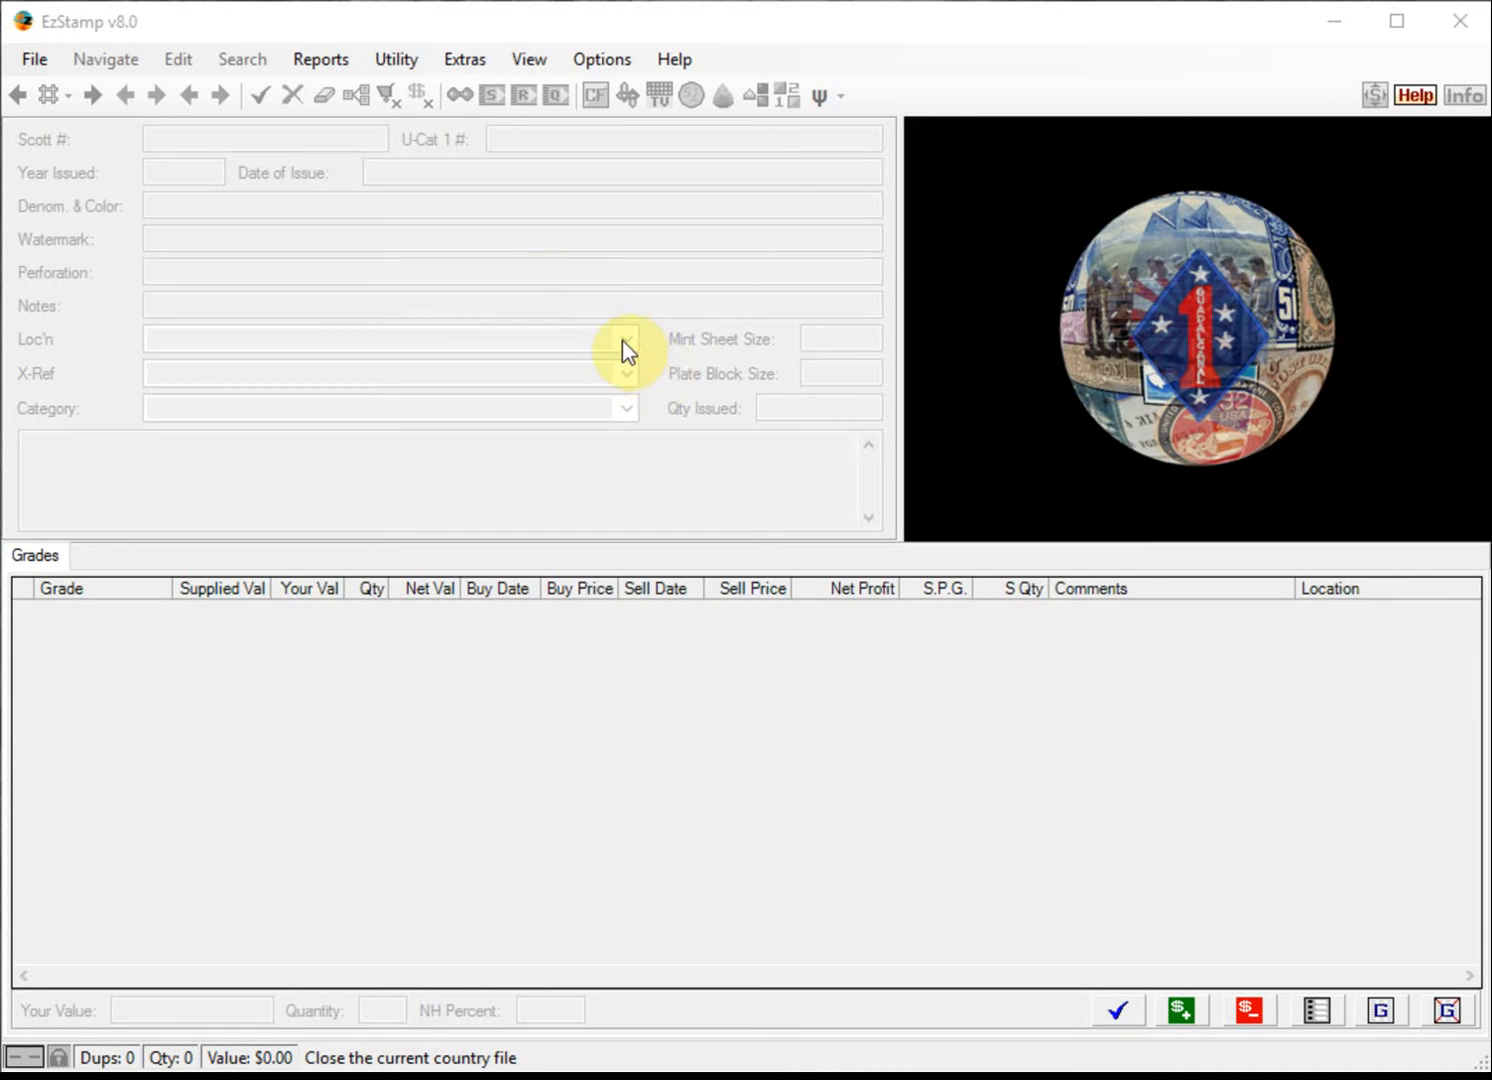
Open the country data file USA.sdf.
{"action": "left_click", "coordinate": [37, 59]}
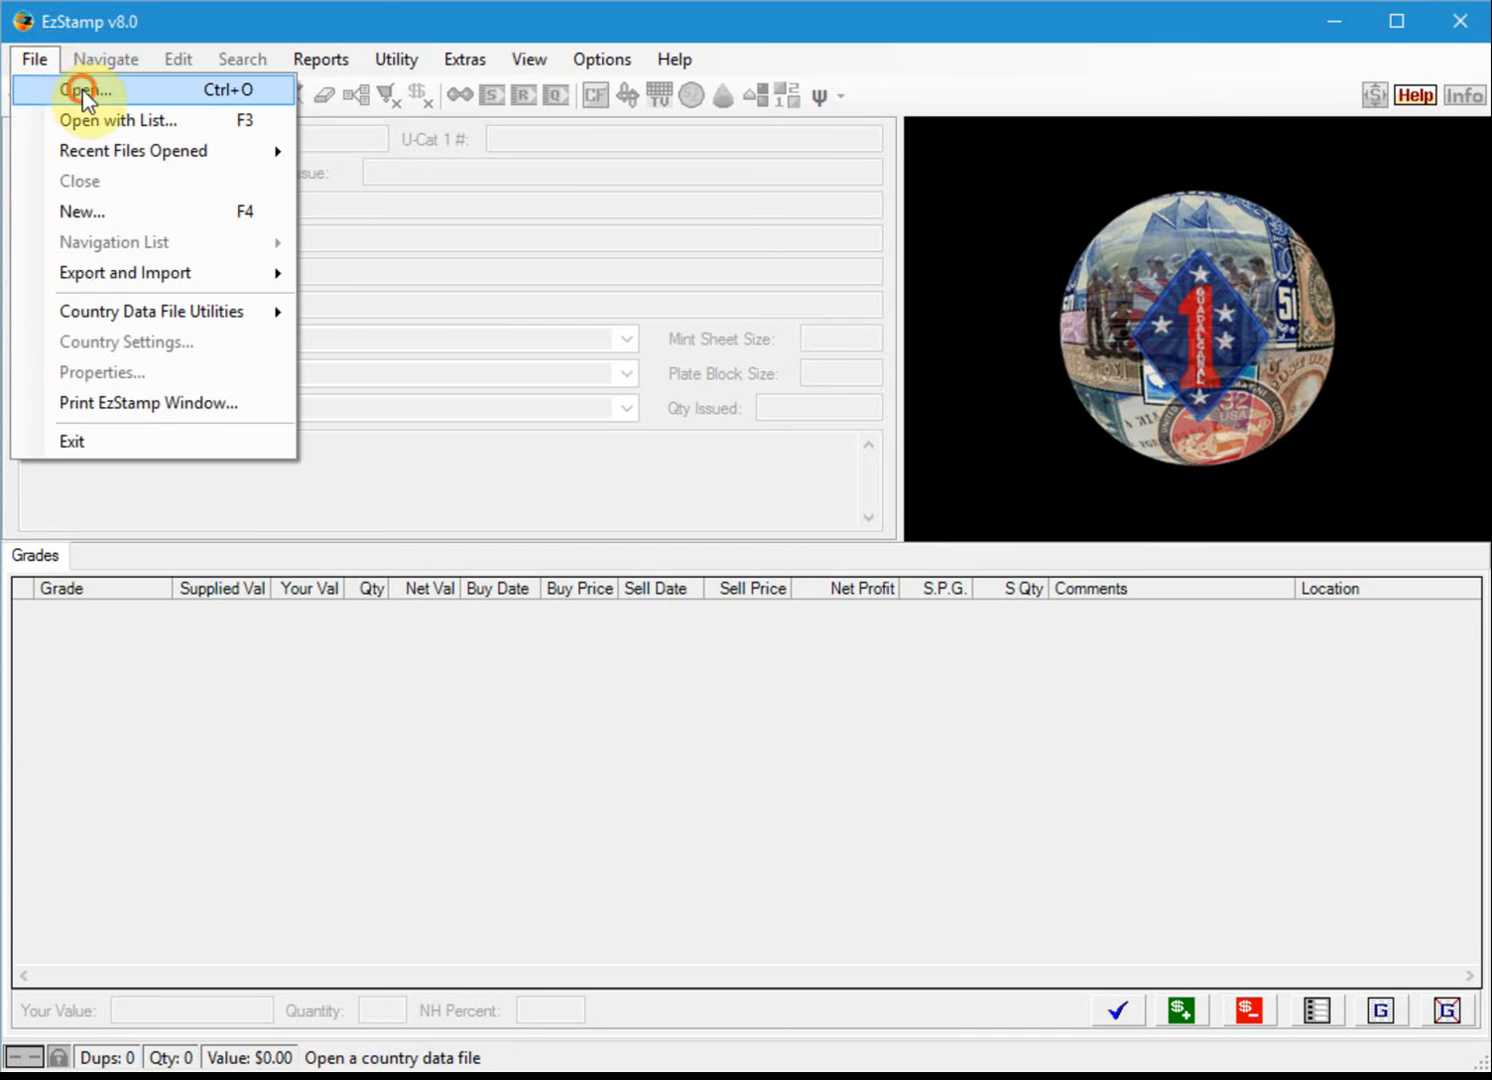
{"action": "left_click", "coordinate": [83, 91]}
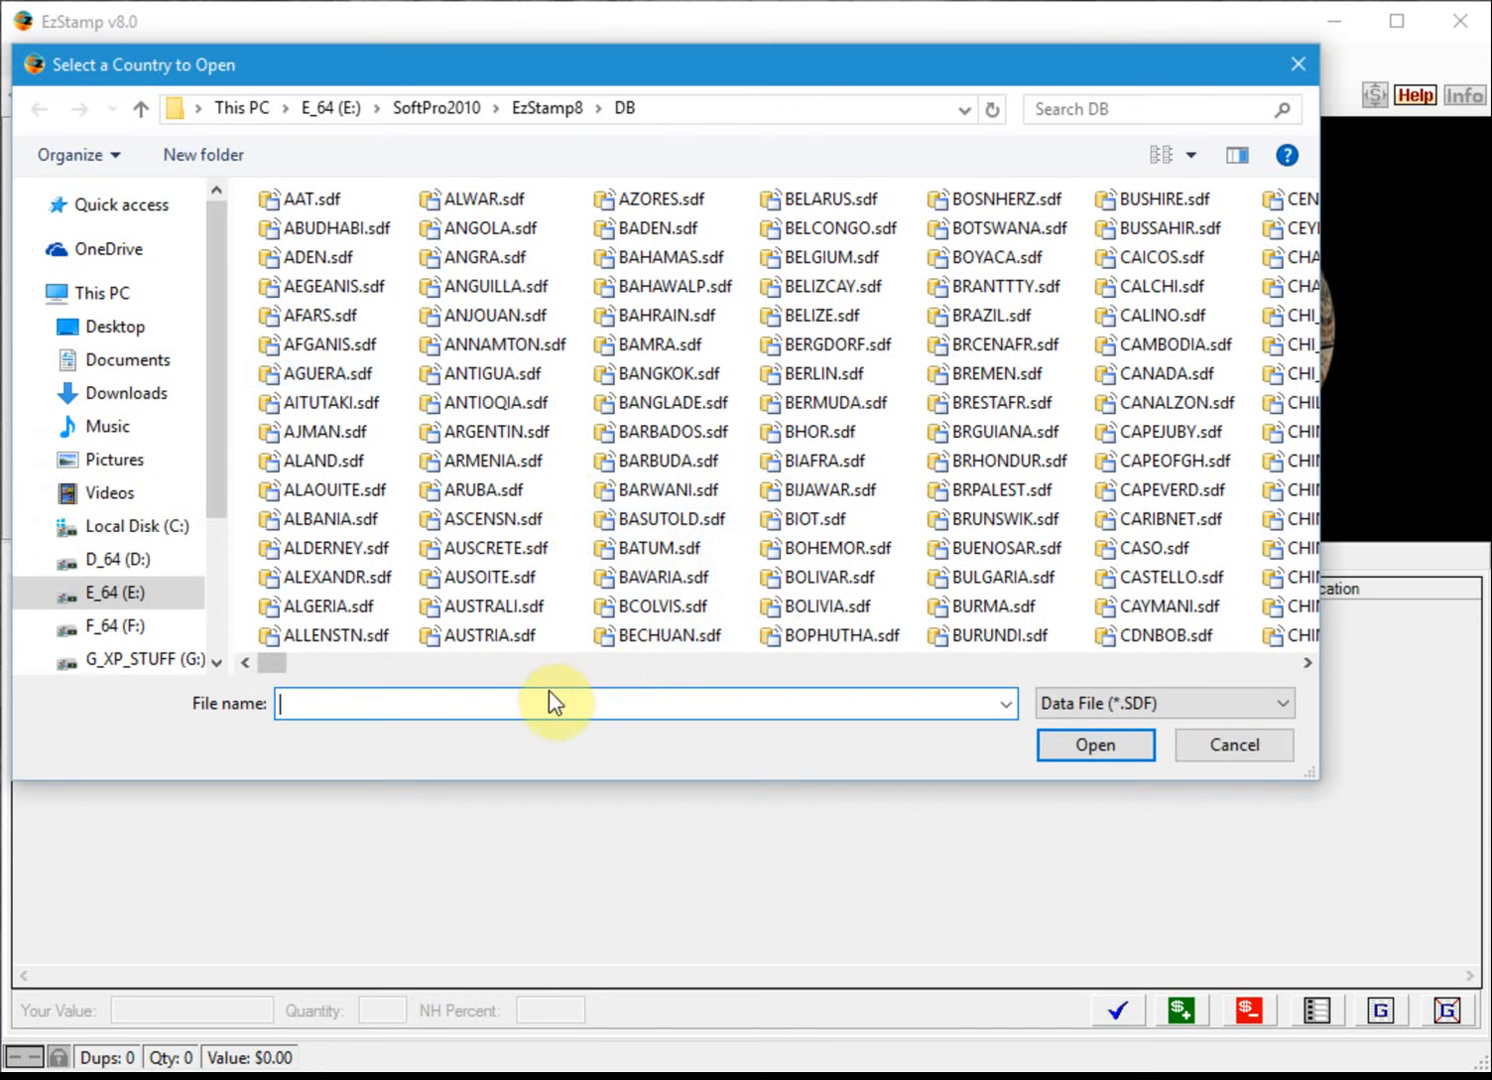
{"action": "type", "text": "usa"}
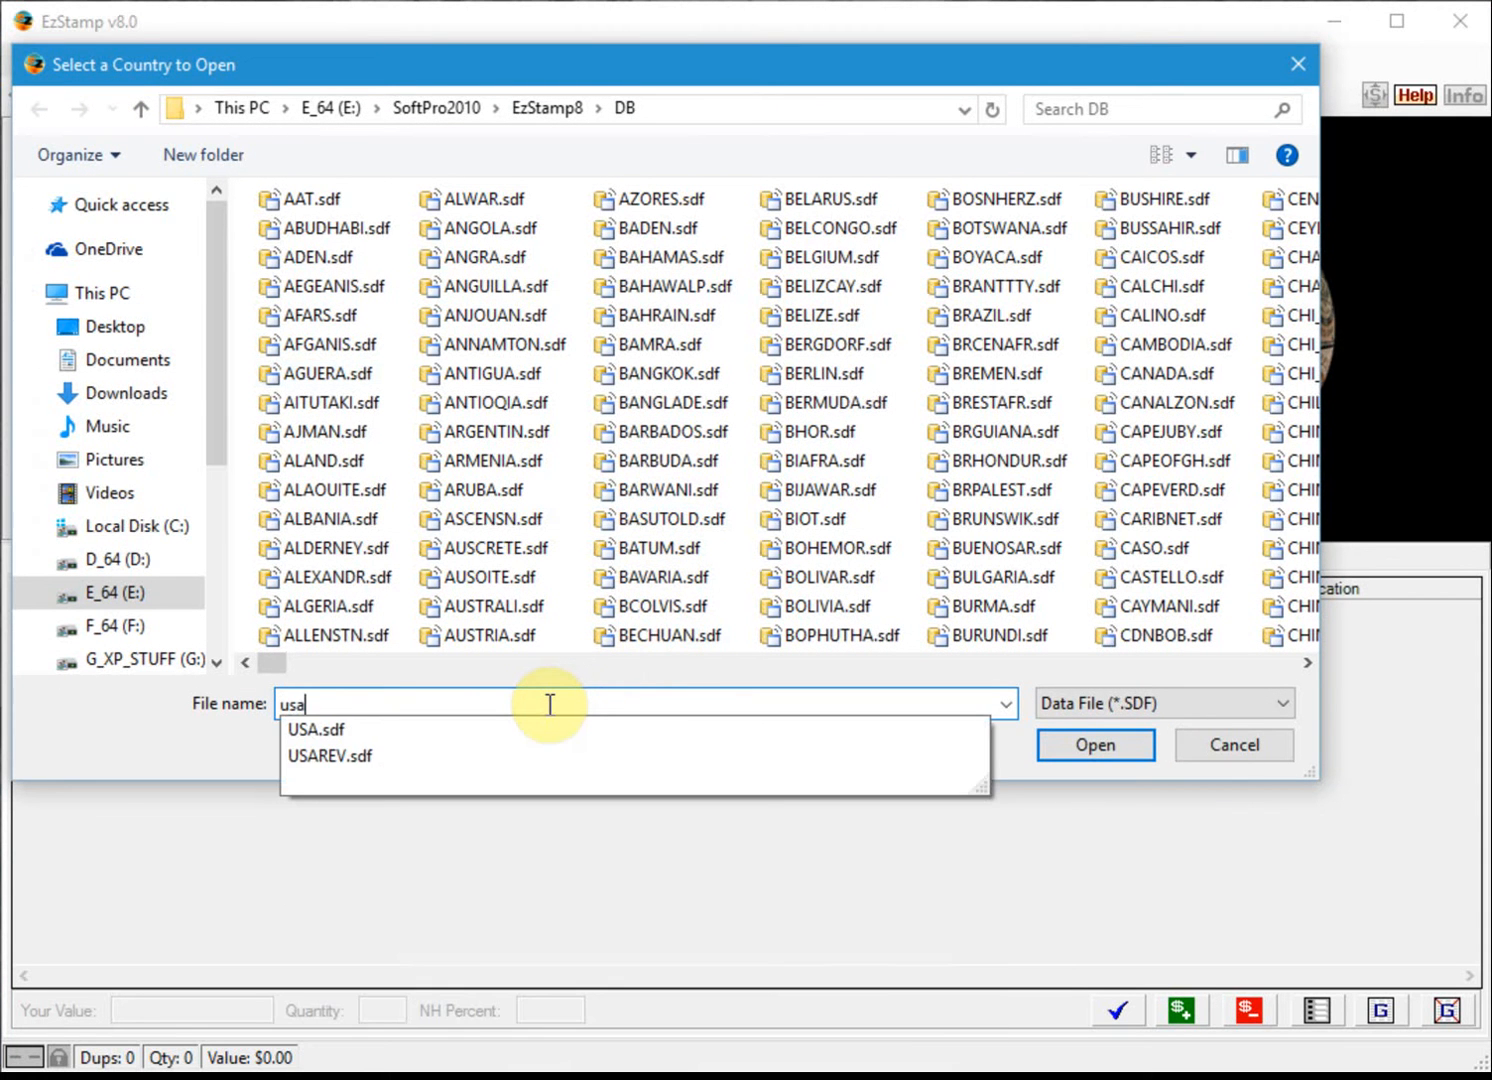
{"action": "left_click", "coordinate": [291, 731]}
{"action": "left_click", "coordinate": [1097, 750]}
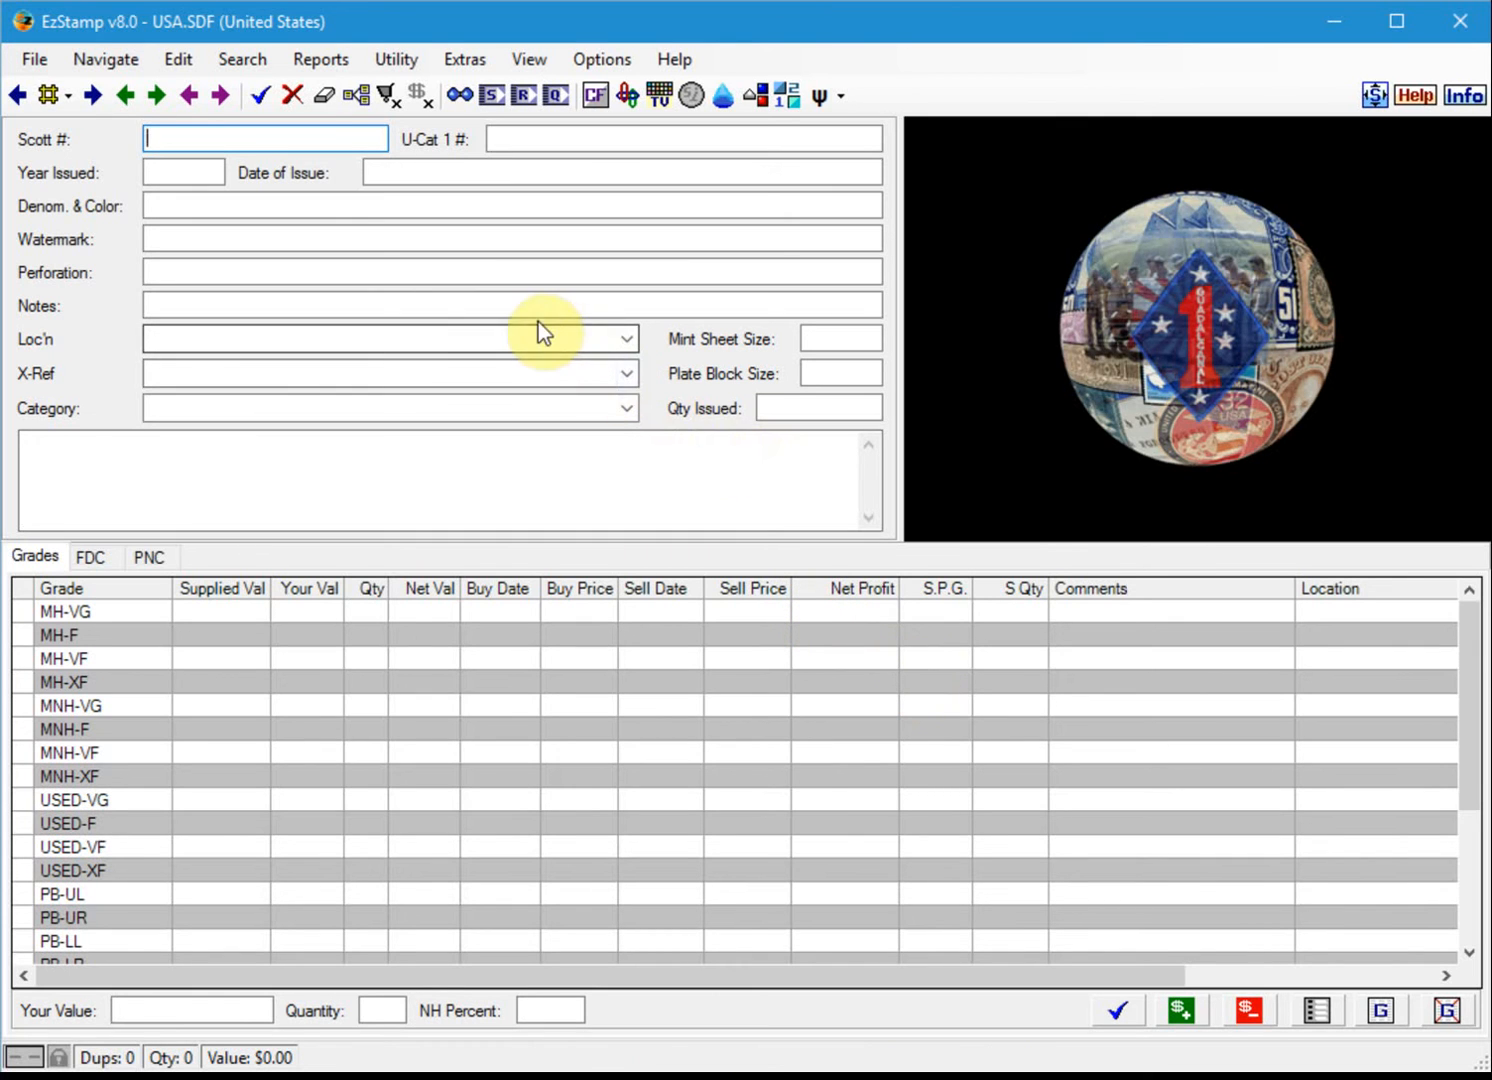
Look up the stamp with Scott number 5035.
{"action": "left_click", "coordinate": [249, 140]}
{"action": "type", "text": "503"}
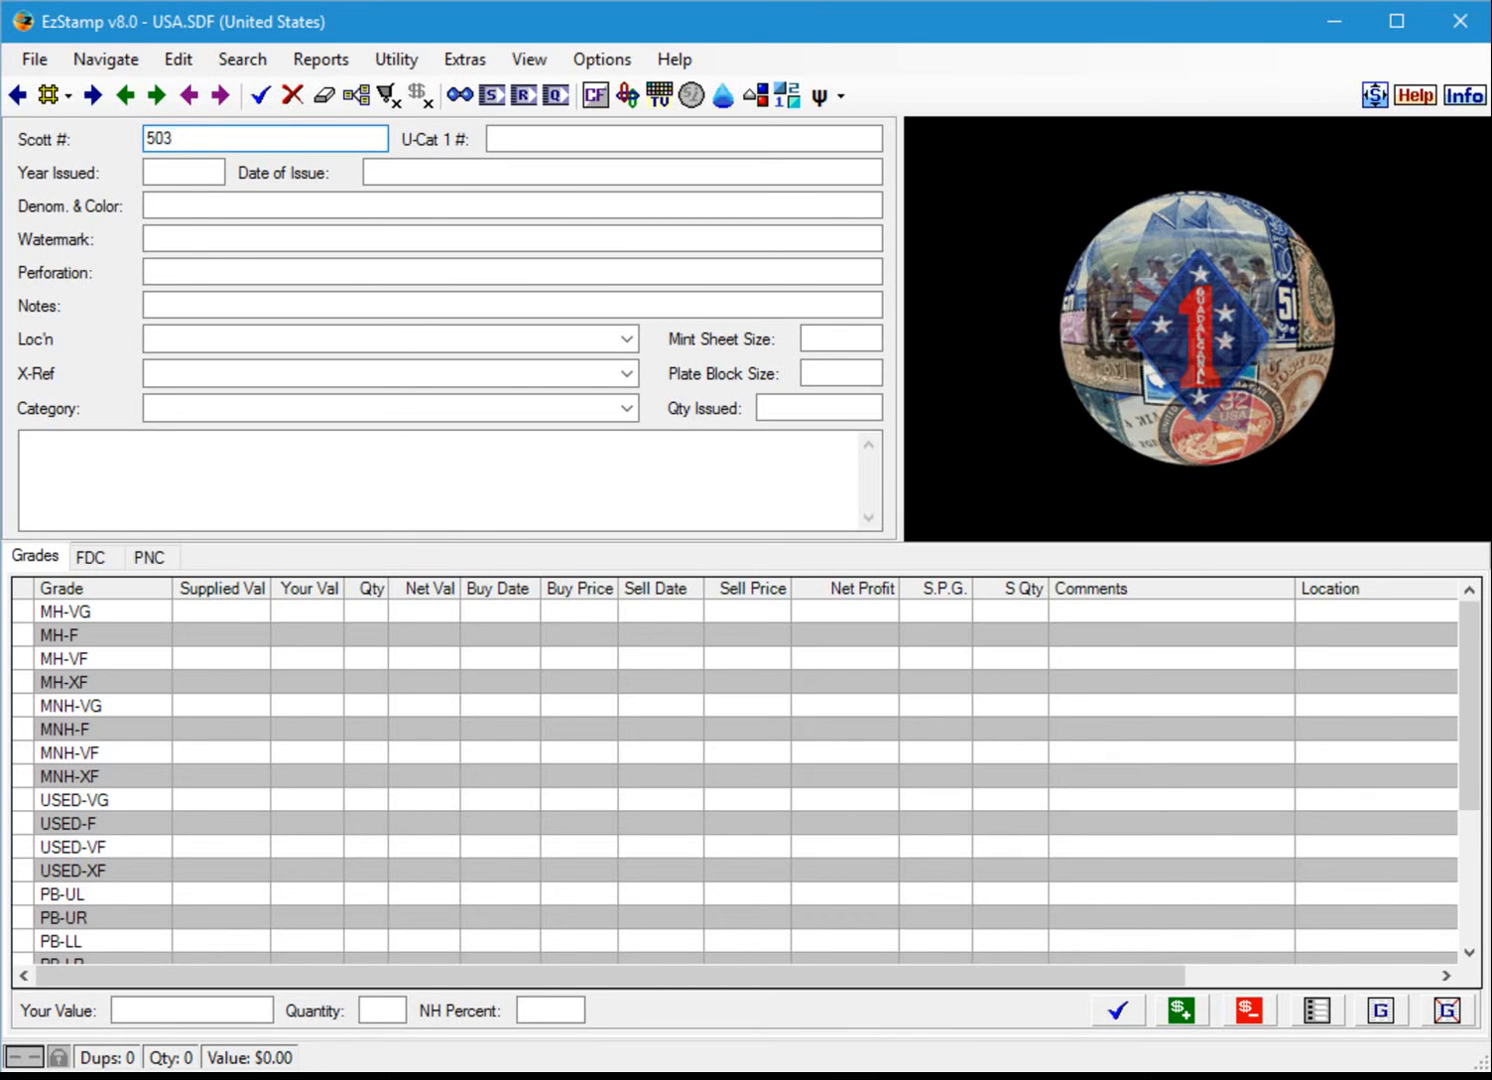
{"action": "type", "text": "5"}
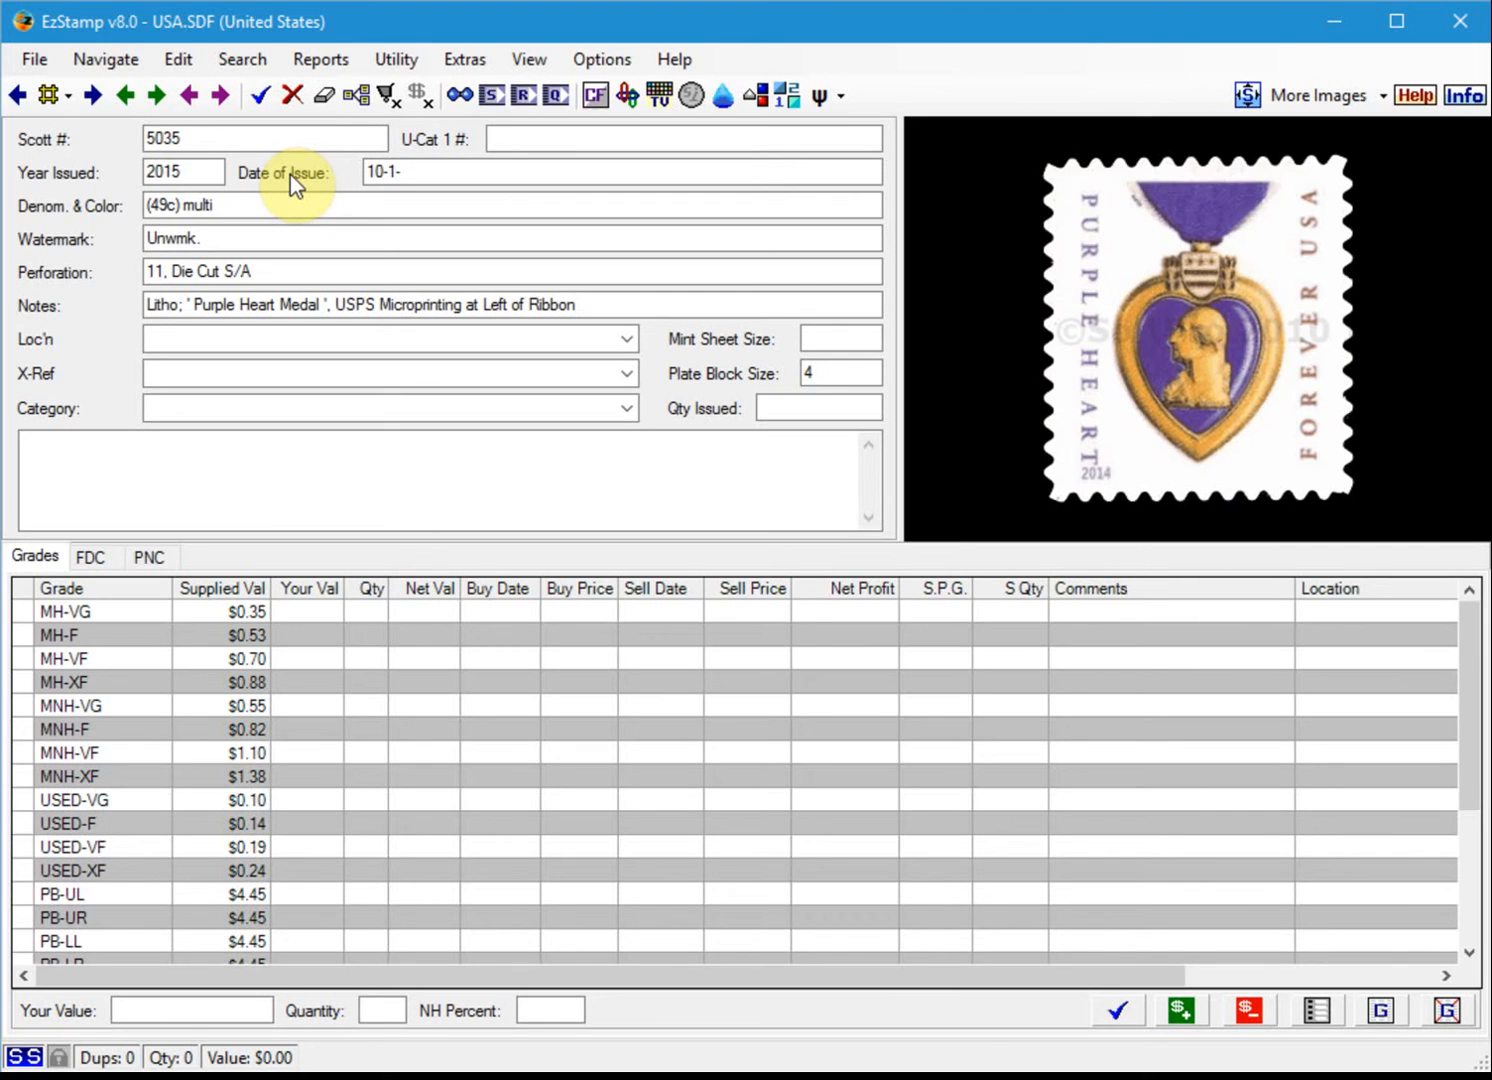
Search the stamps issued from 2014 to 2015 and show the matches in the thumbnail viewer.
{"action": "left_click", "coordinate": [249, 61]}
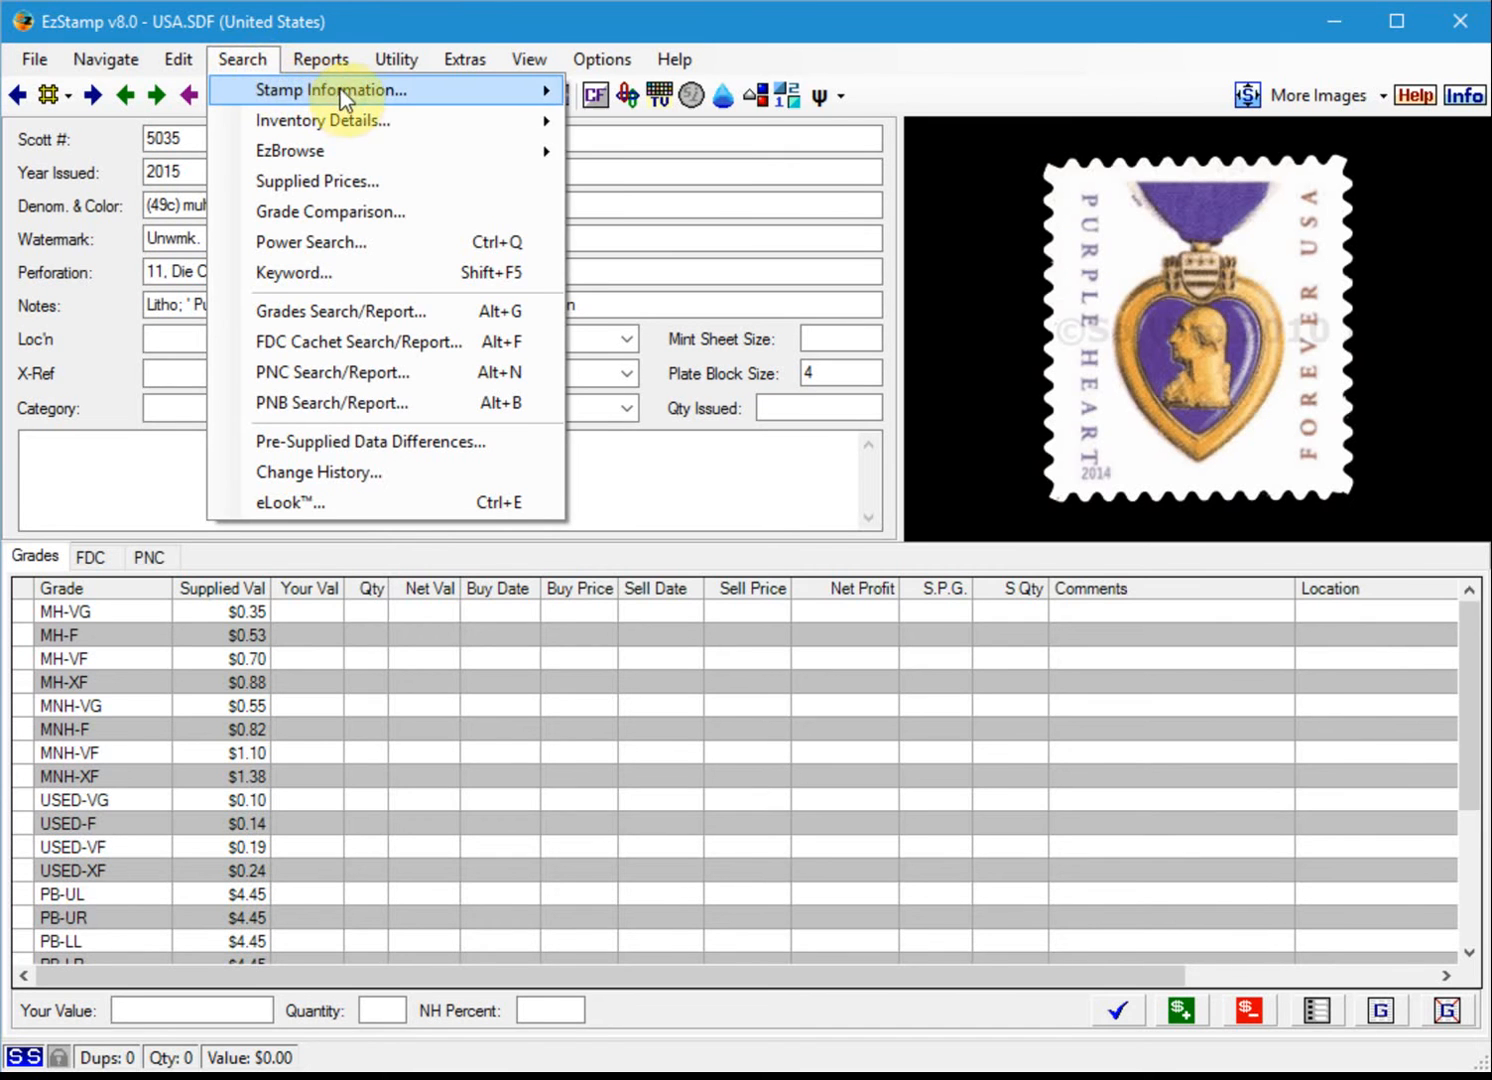
{"action": "mouse_move", "coordinate": [395, 92]}
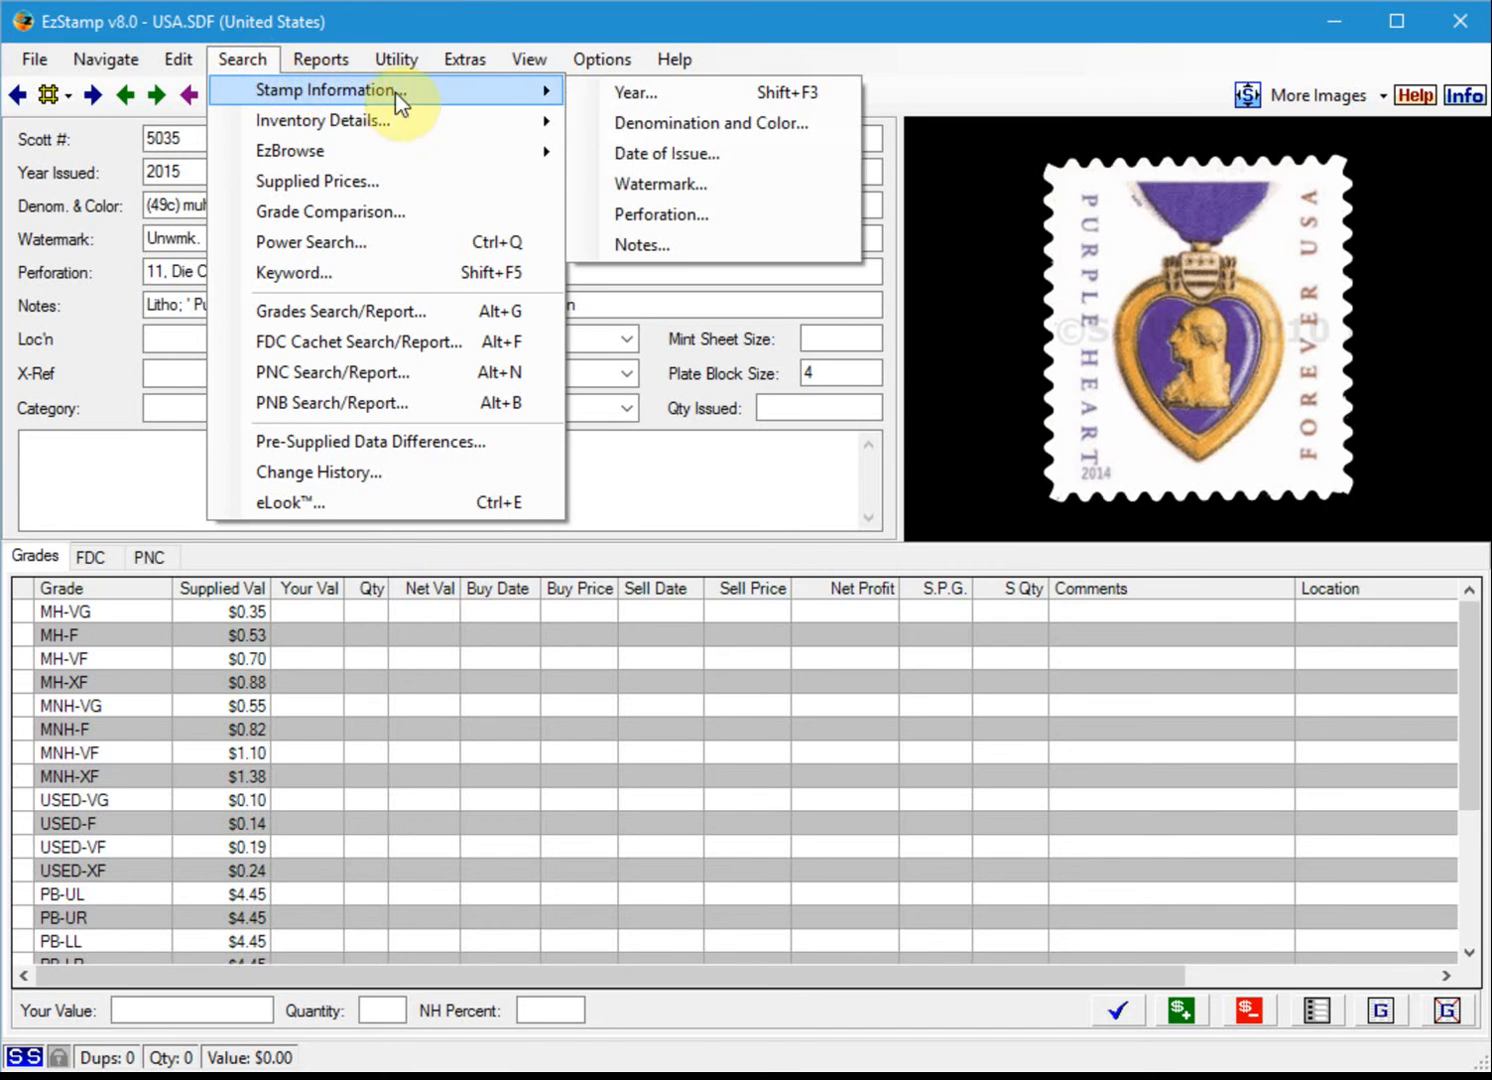
{"action": "left_click", "coordinate": [650, 93]}
{"action": "left_click", "coordinate": [550, 676]}
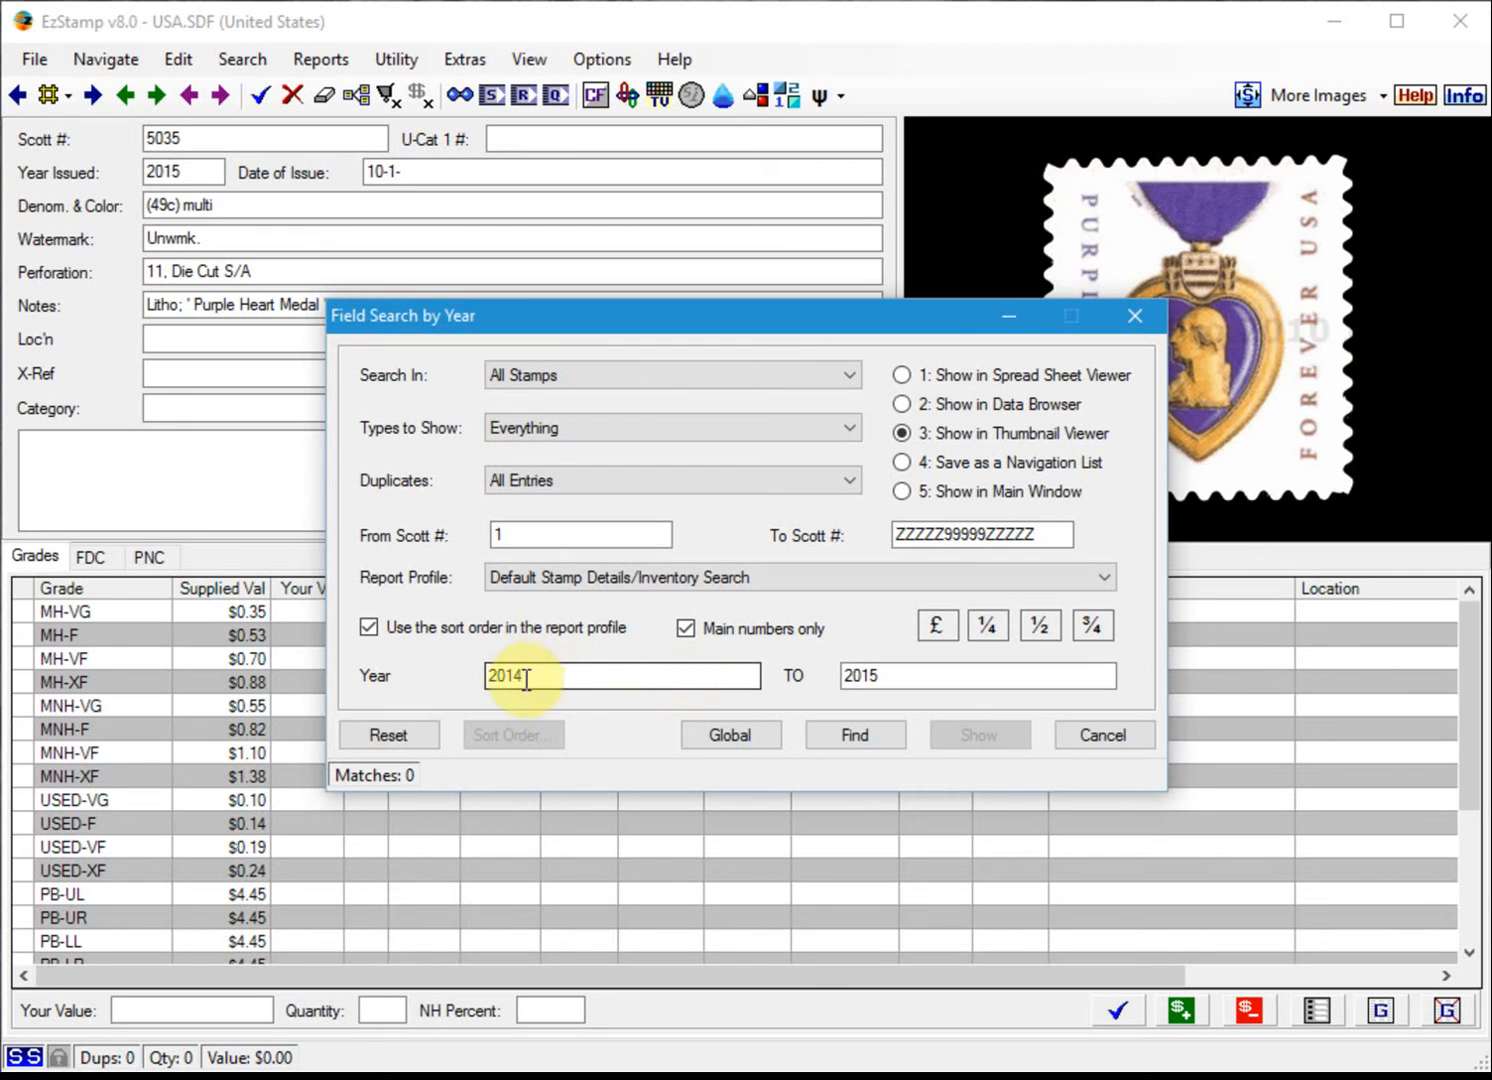
{"action": "left_click", "coordinate": [859, 676]}
{"action": "left_click", "coordinate": [871, 737]}
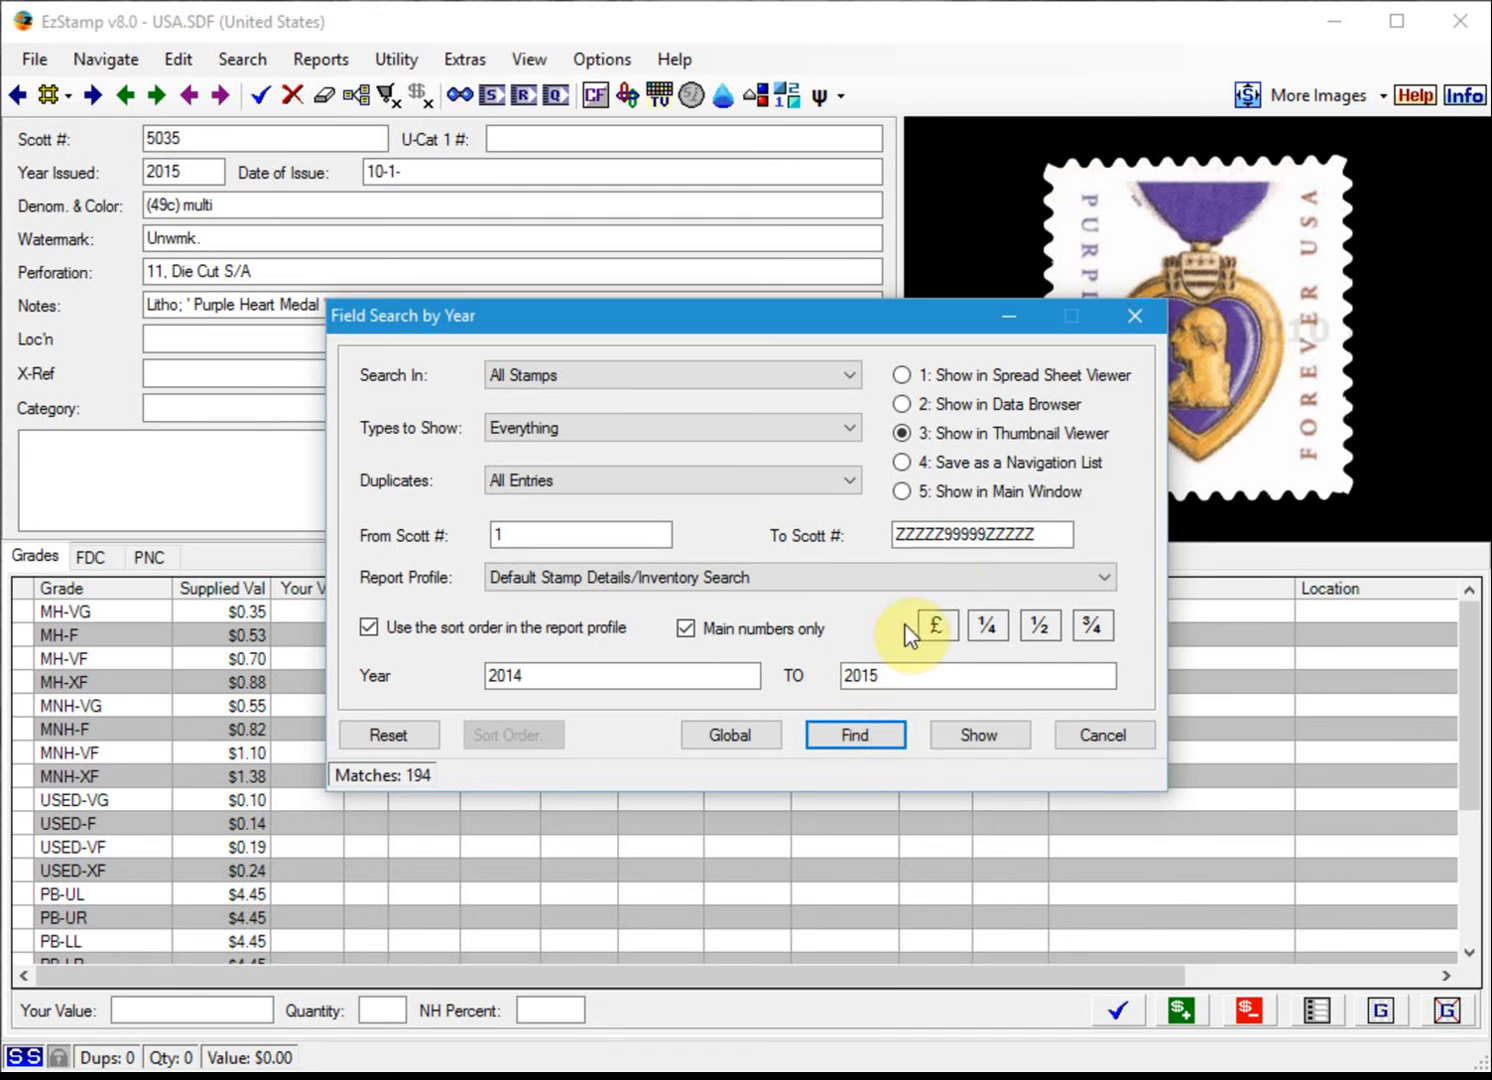
{"action": "left_click", "coordinate": [985, 735]}
Preview stamps 4880 and 4882 from the thumbnails, and open stamp 4893 in the main window.
{"action": "left_click_drag", "start_coordinate": [590, 205], "coordinate": [474, 200]}
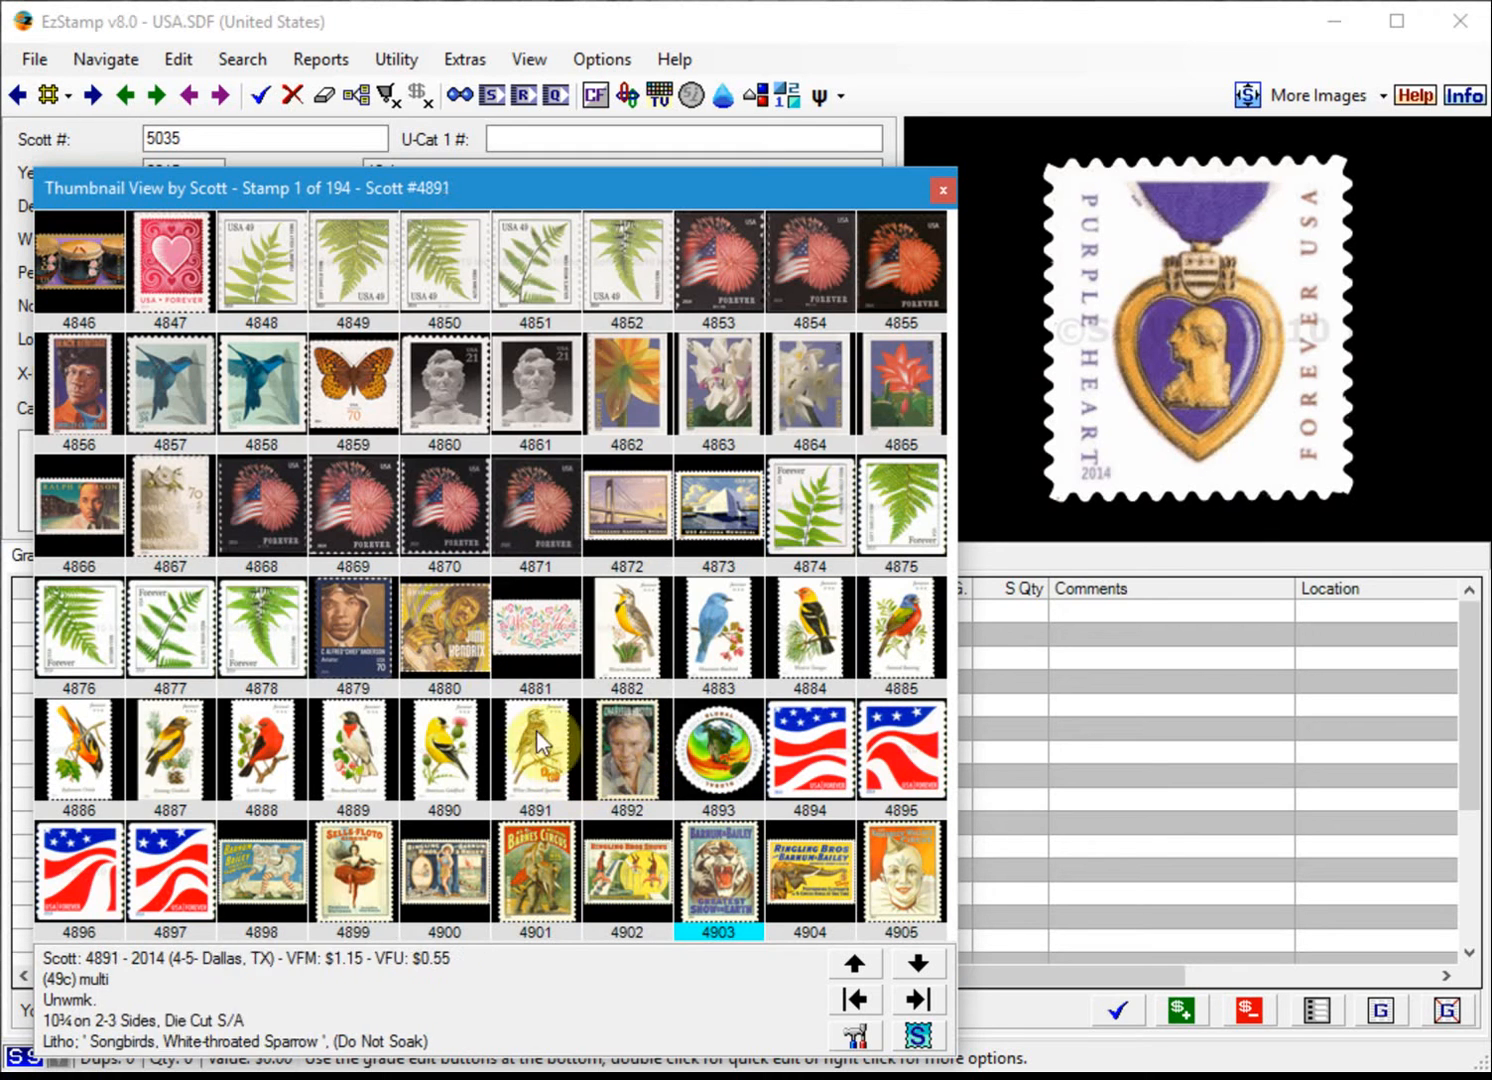
{"action": "left_click", "coordinate": [443, 617]}
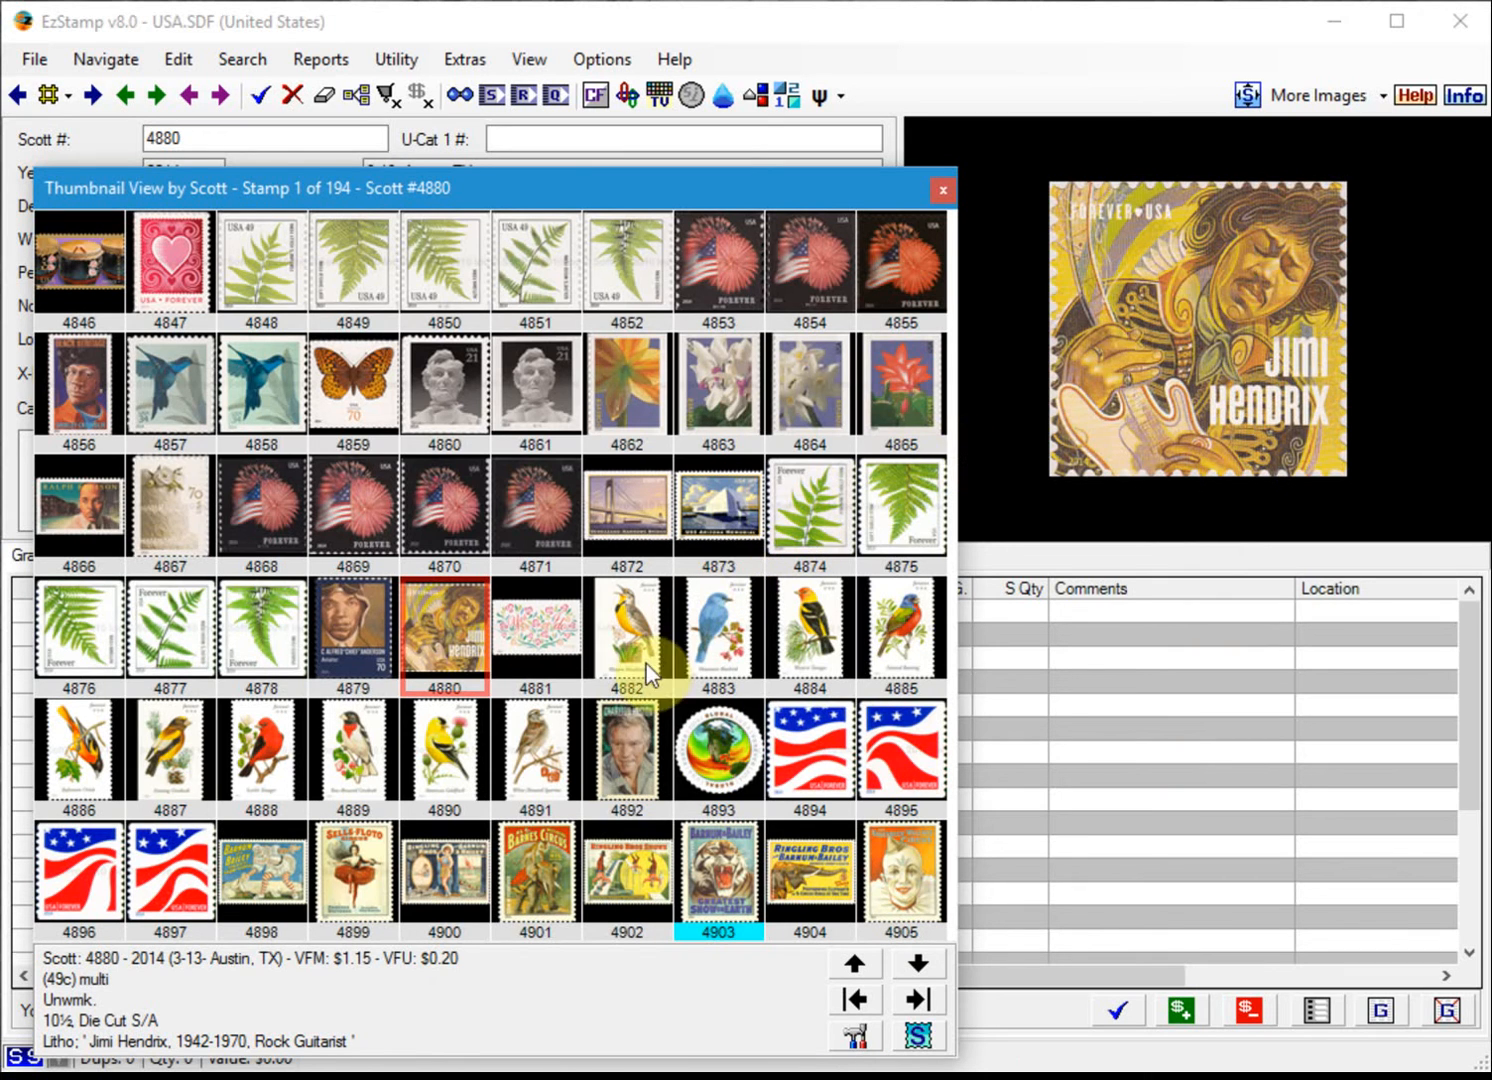
{"action": "left_click", "coordinate": [614, 654]}
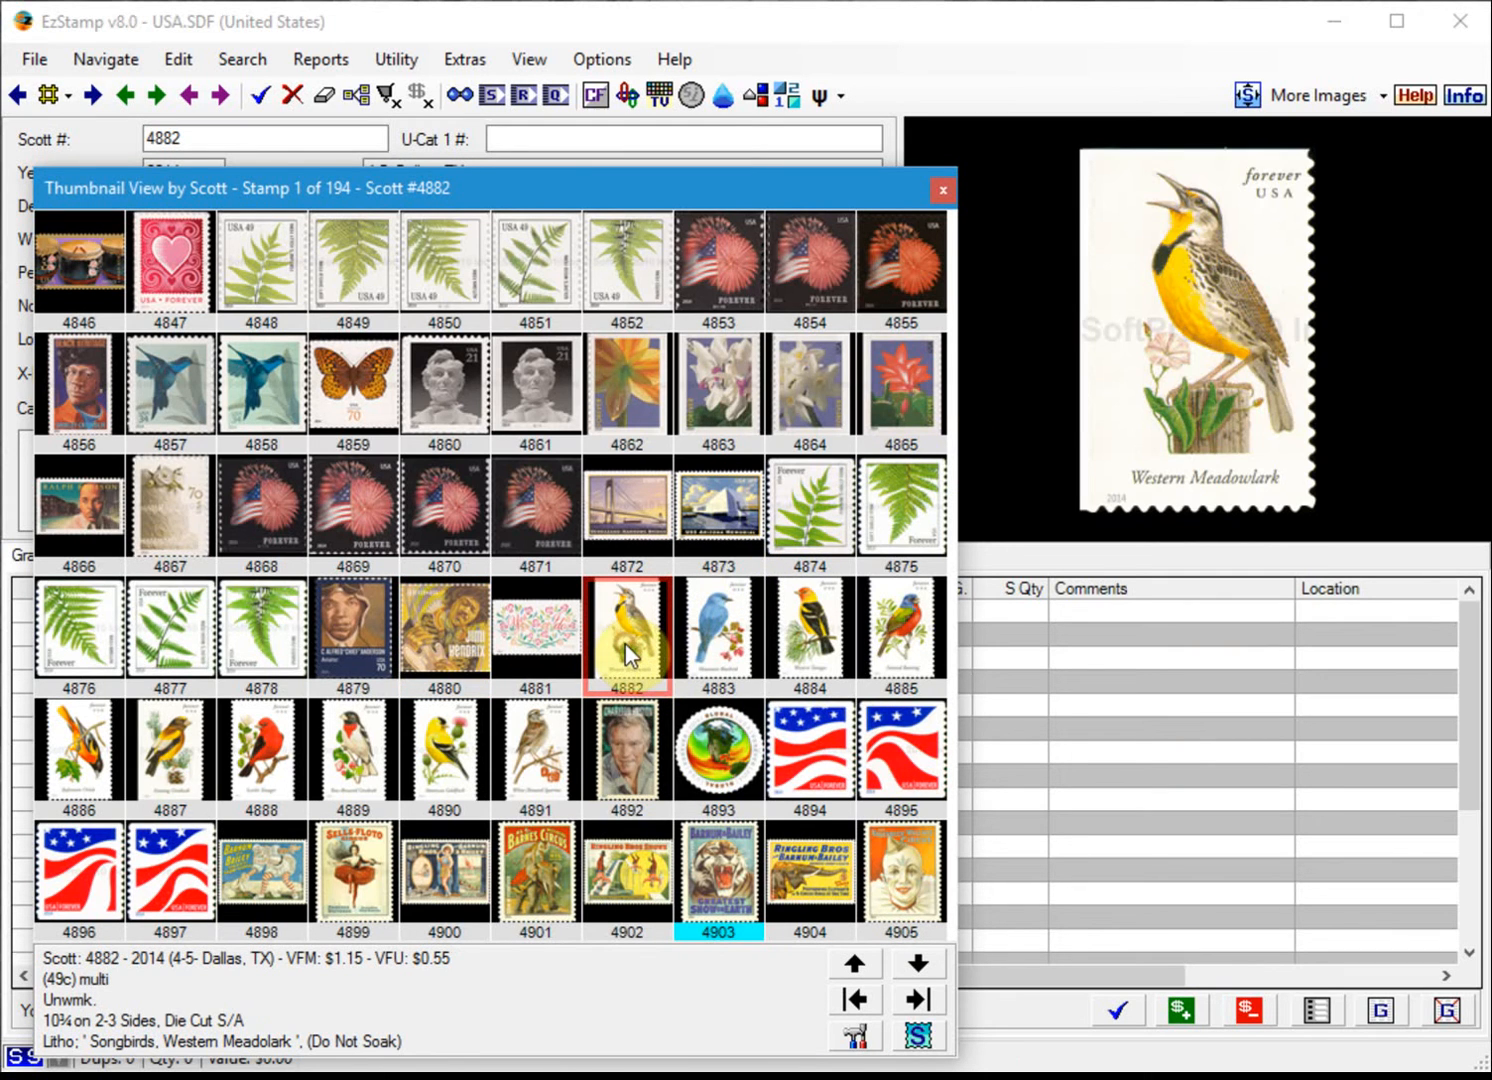
{"action": "double_click", "coordinate": [716, 741]}
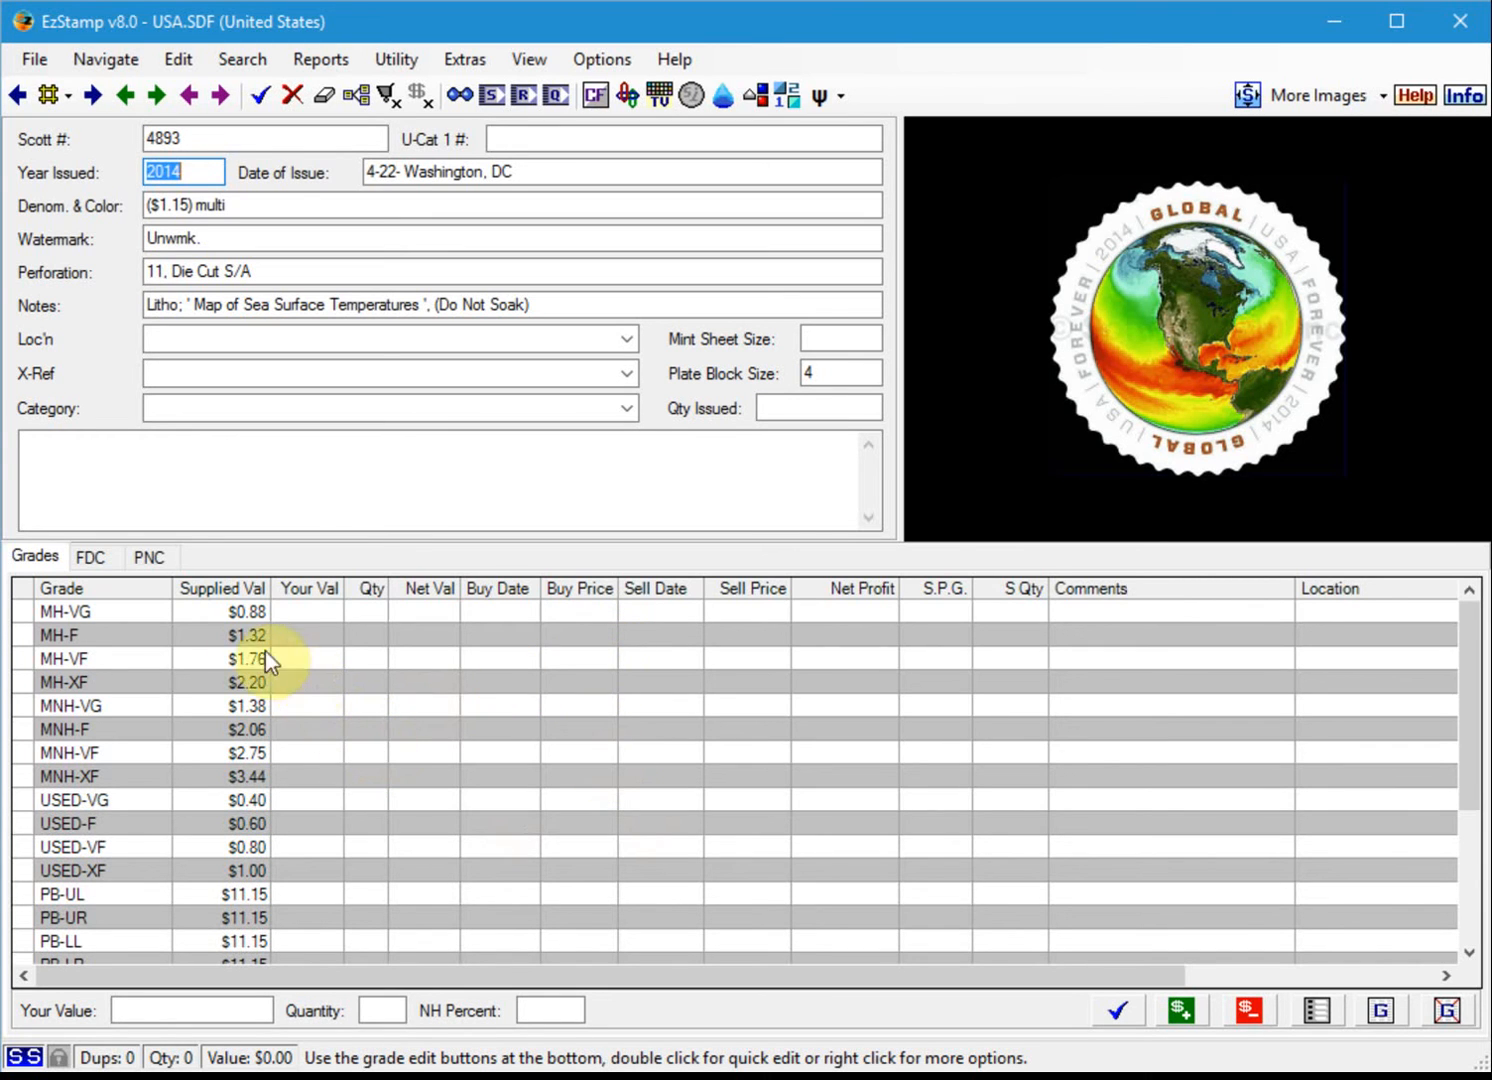
Add the MNH-VF grade of stamp 4893 to the inventory and save it.
{"action": "left_click", "coordinate": [226, 752]}
{"action": "right_click", "coordinate": [226, 752]}
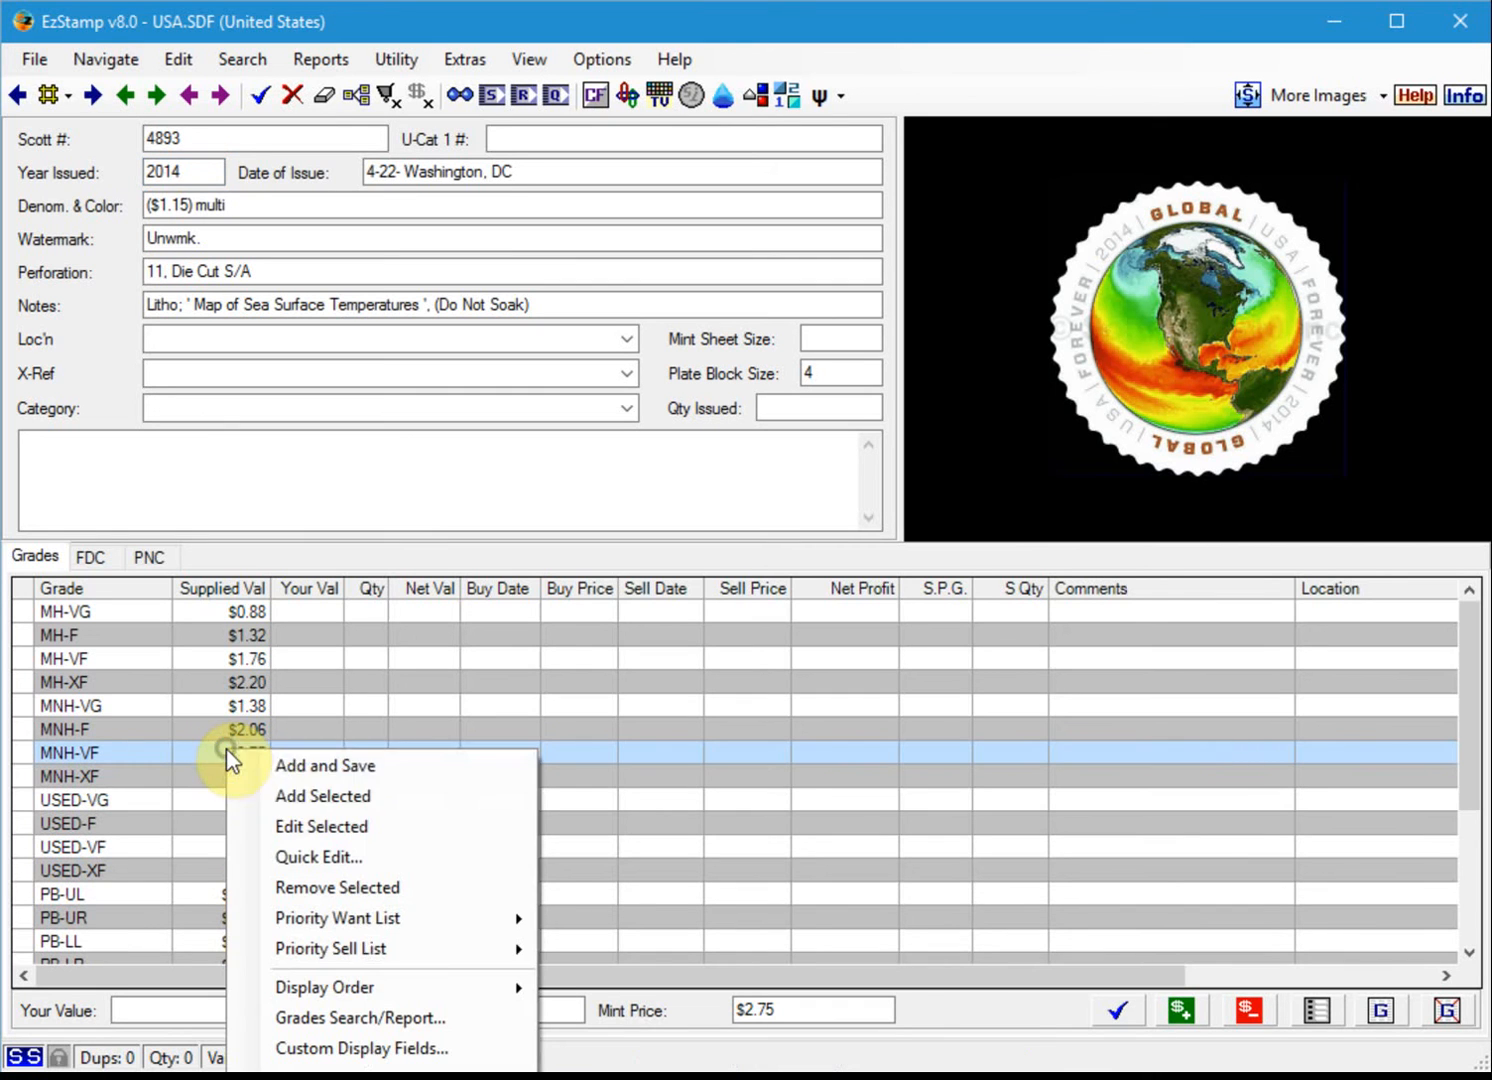
{"action": "left_click", "coordinate": [367, 772]}
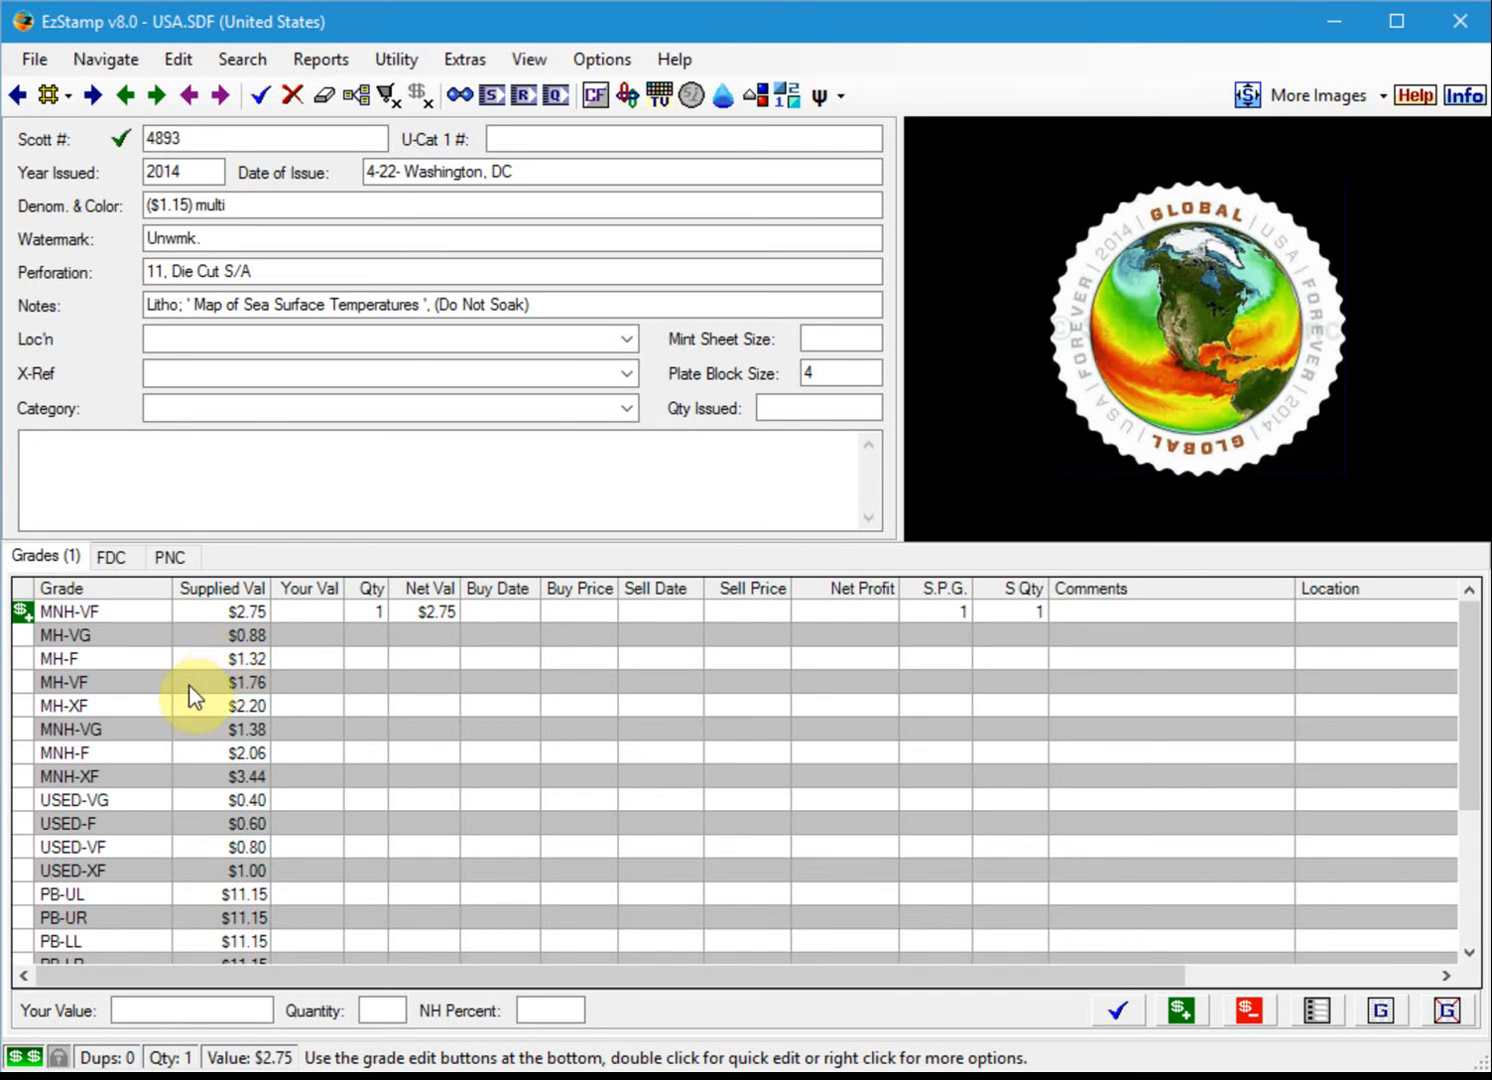
Add the MH-VF, MNH-F and USED-F grades of stamp 4893 to the inventory together and save them.
{"action": "left_click_drag", "start_coordinate": [128, 680], "coordinate": [120, 870]}
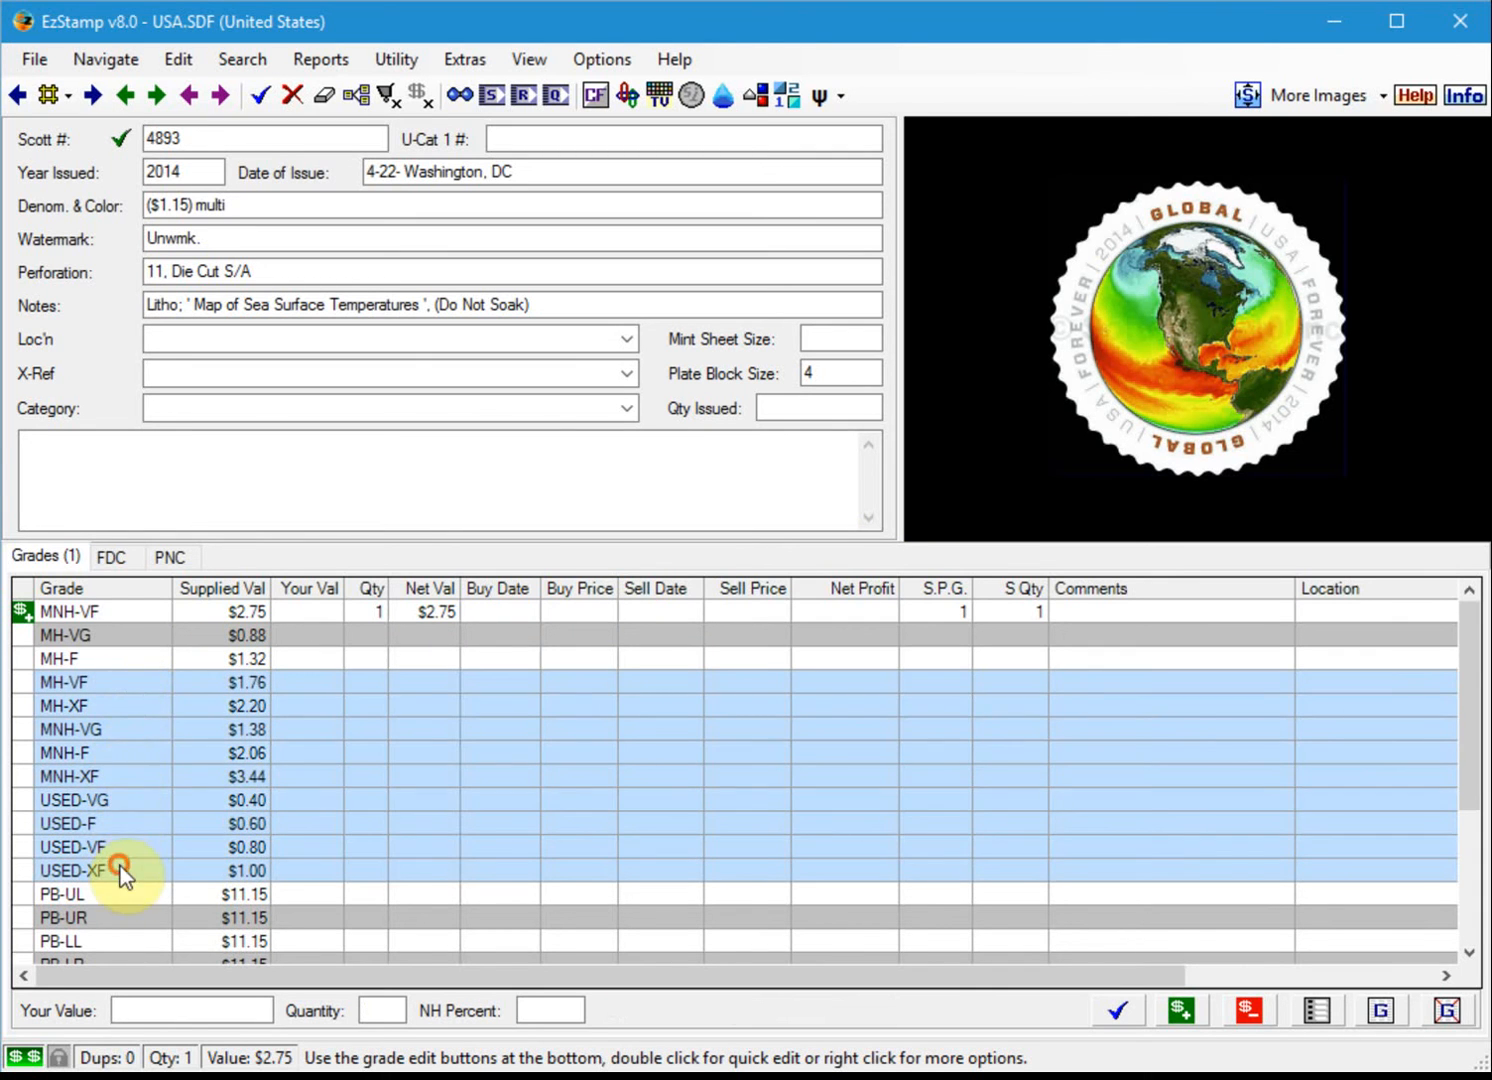
{"action": "left_click", "coordinate": [172, 683]}
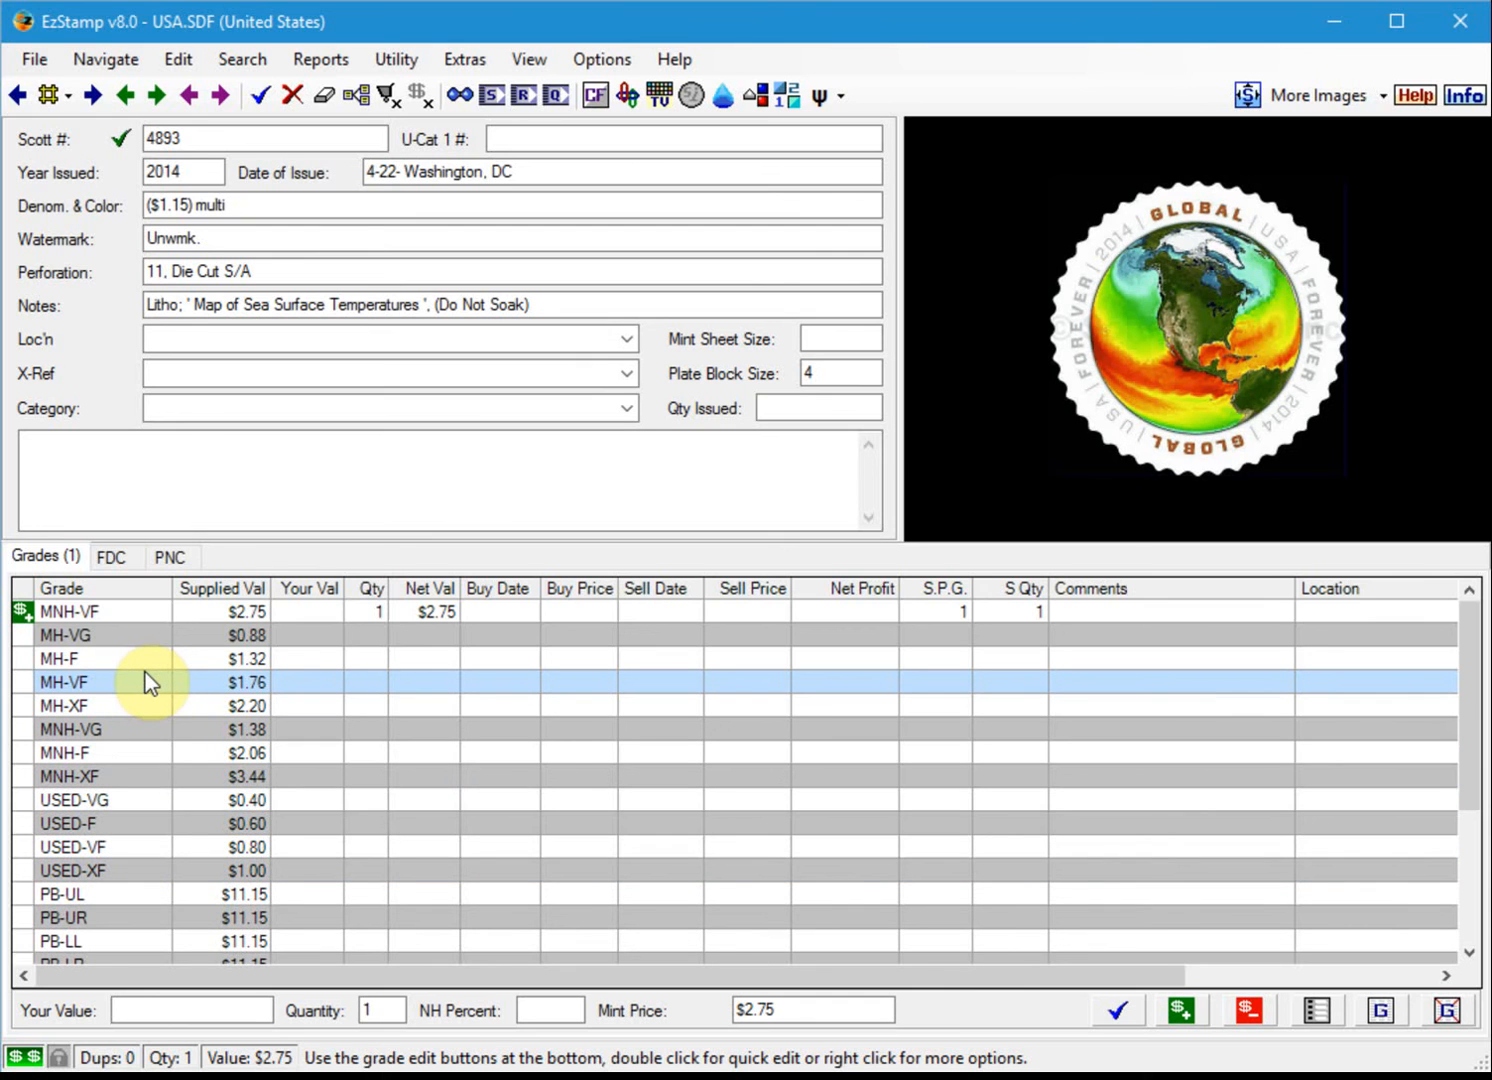
{"action": "left_click", "coordinate": [103, 752], "text": "ctrl"}
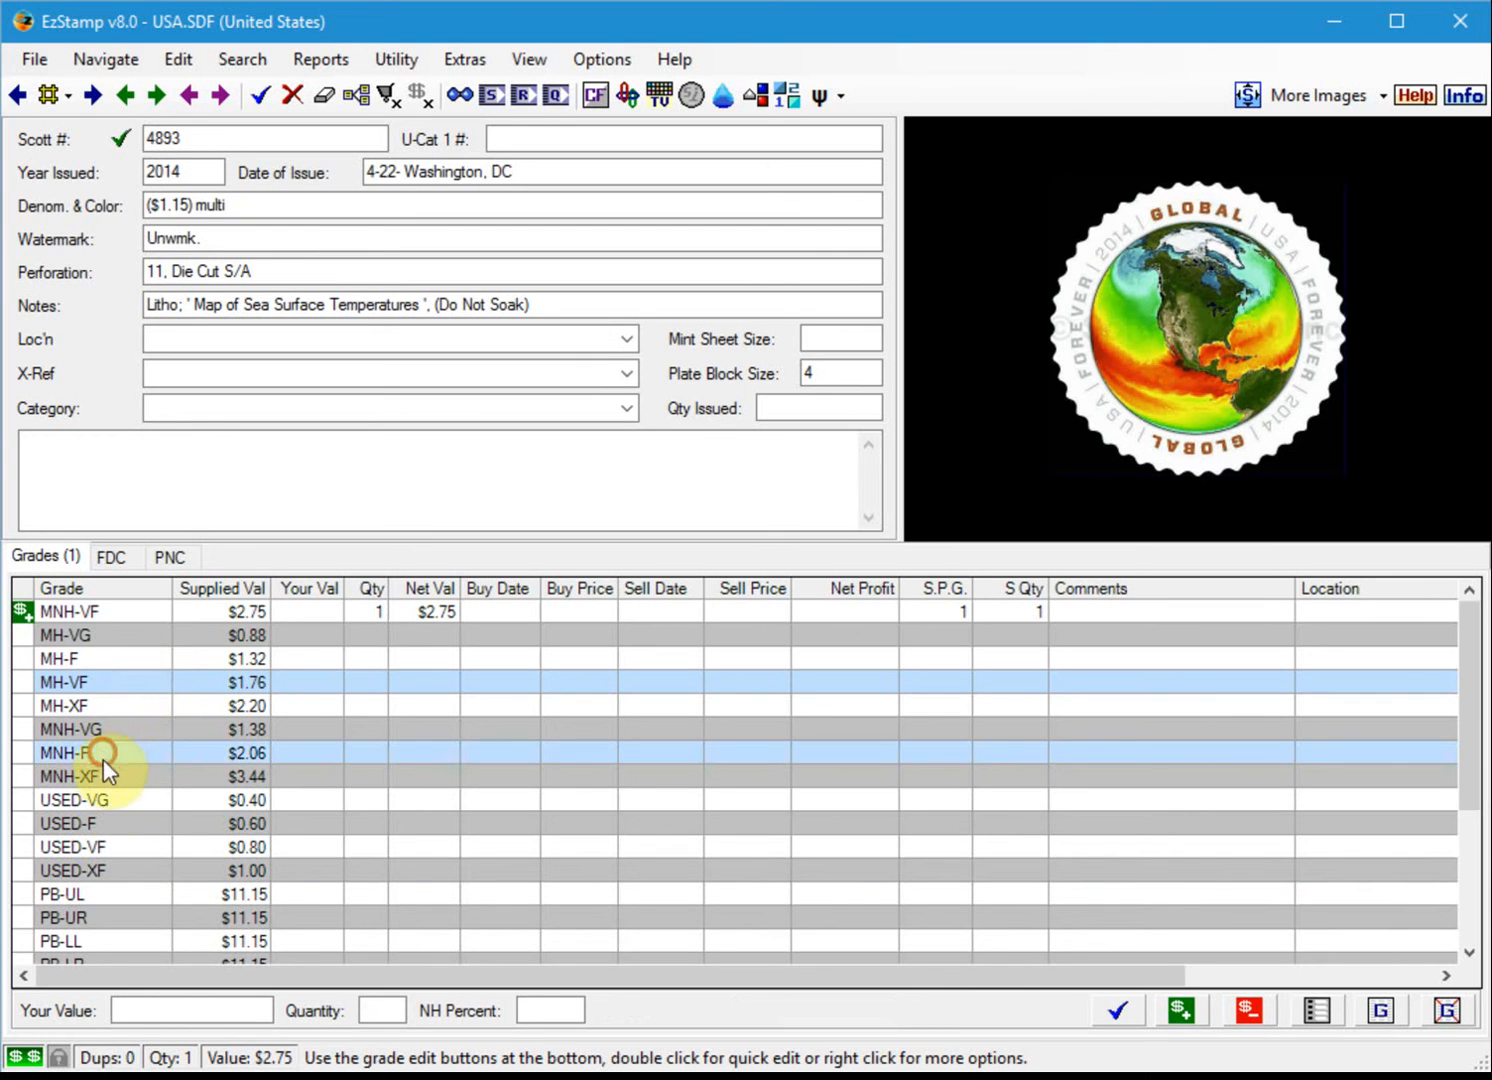
{"action": "left_click", "coordinate": [103, 822], "text": "ctrl"}
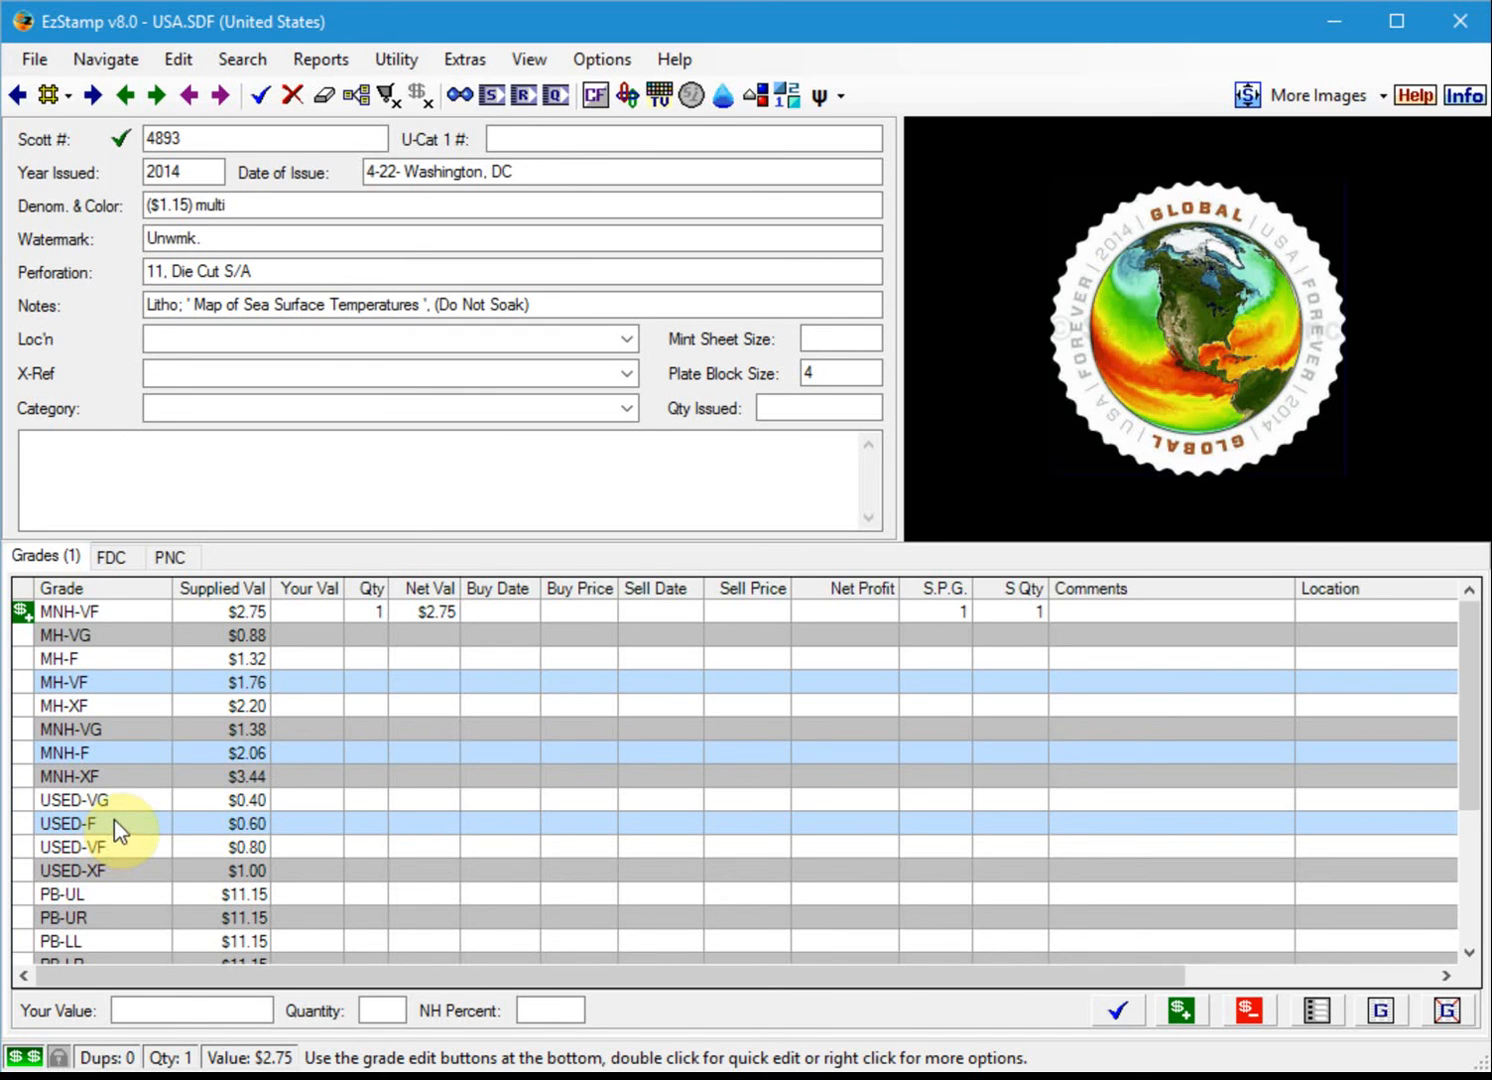
{"action": "right_click", "coordinate": [114, 819]}
{"action": "left_click", "coordinate": [208, 837]}
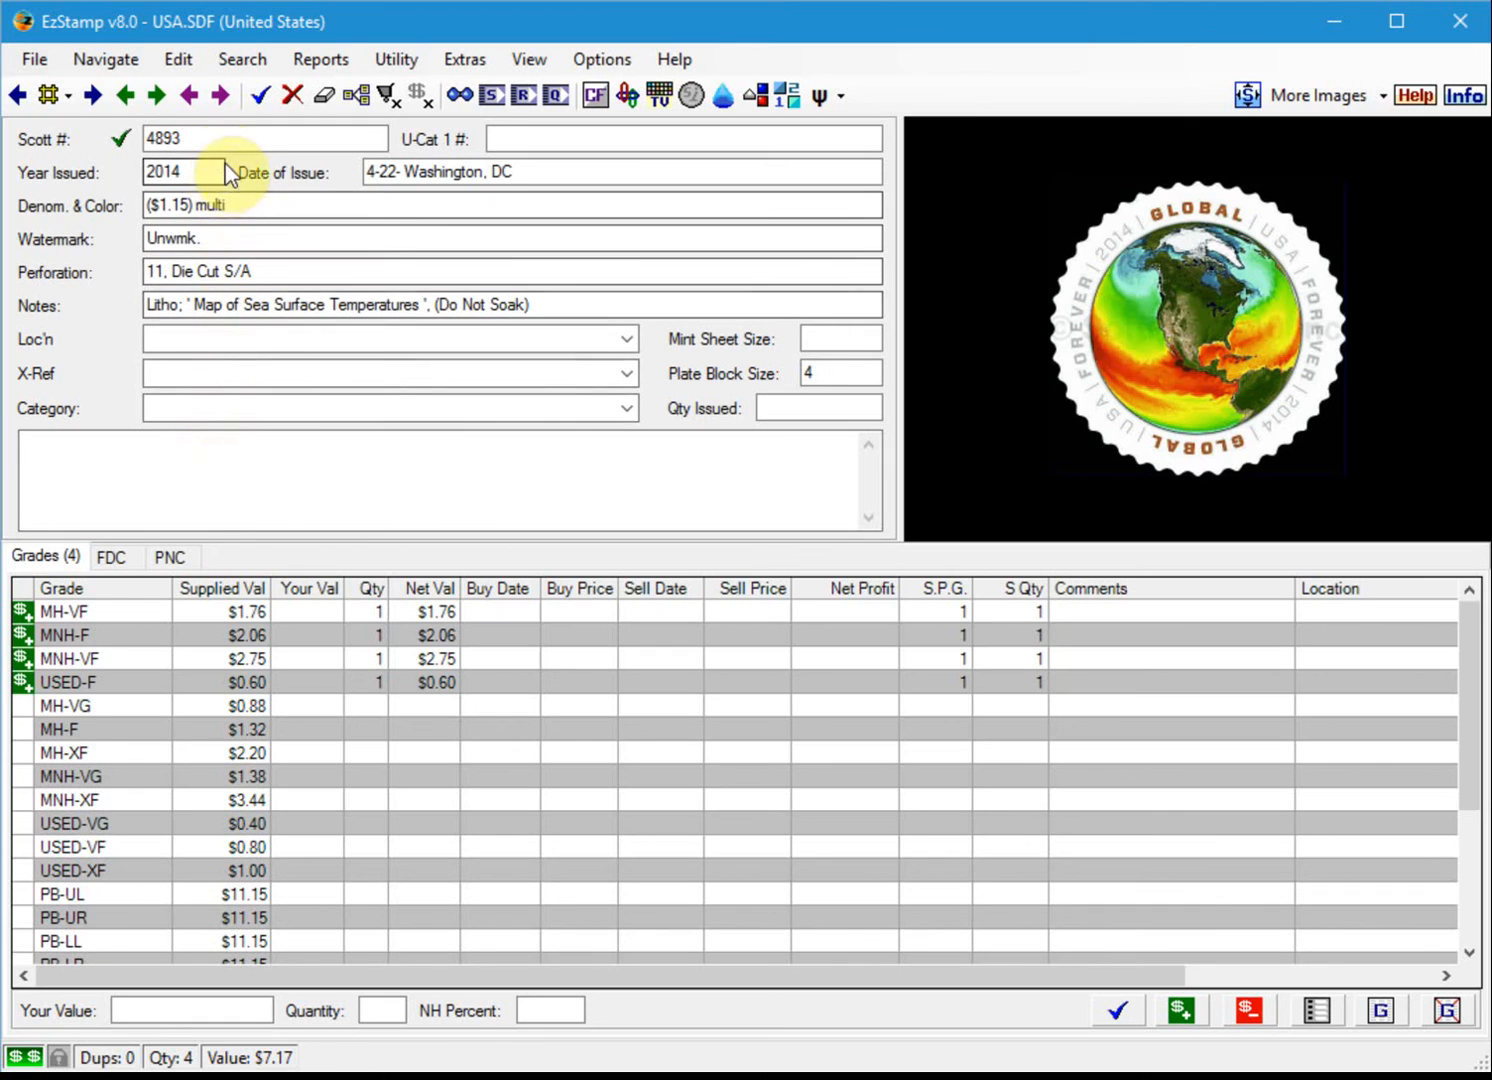
Browse the inventoried stamps back to Scott number 3 and forward to Scott number 4903.
{"action": "left_click", "coordinate": [127, 98]}
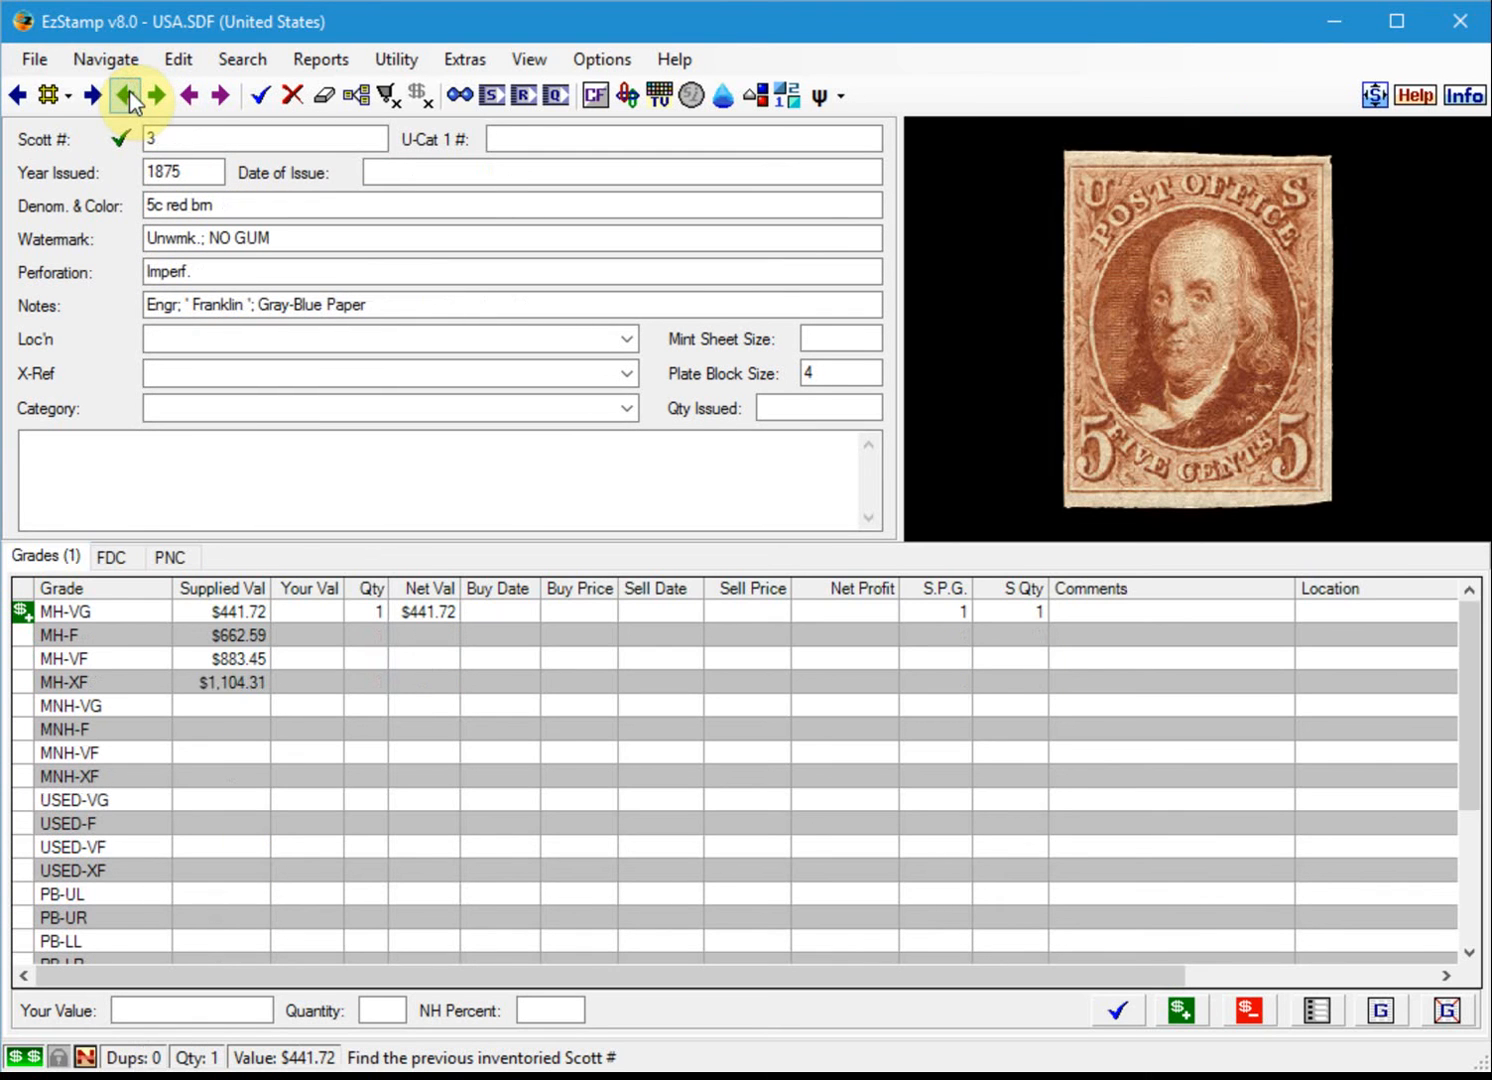
{"action": "left_click", "coordinate": [125, 96]}
{"action": "left_click", "coordinate": [751, 681]}
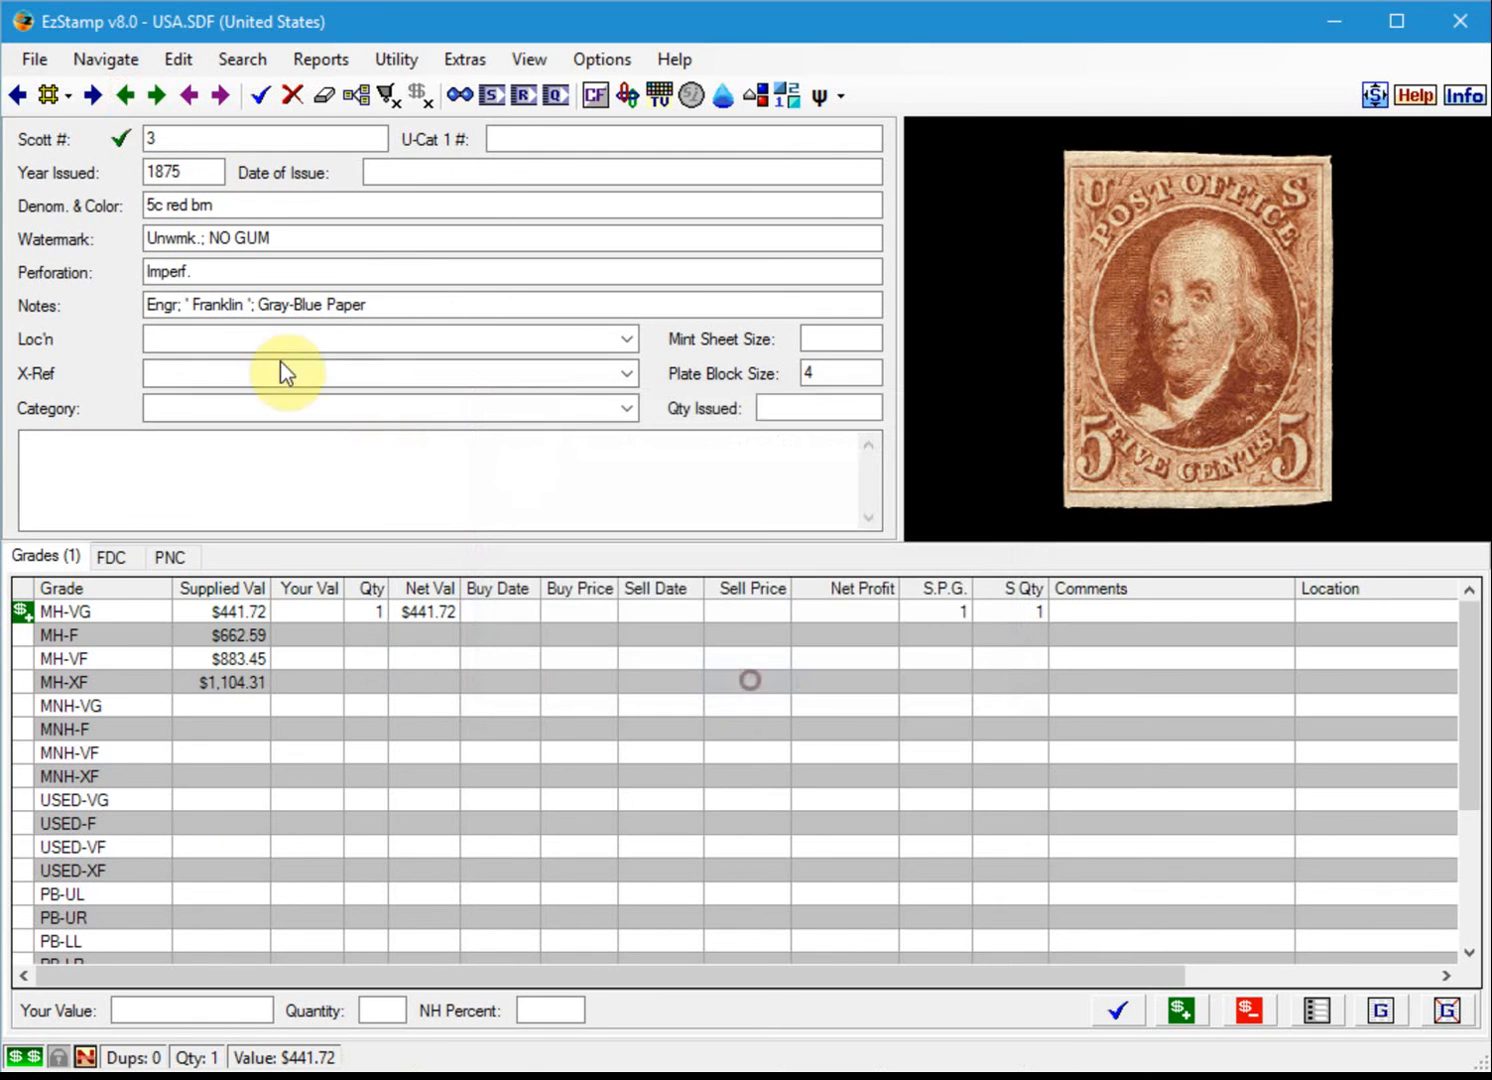
{"action": "left_click", "coordinate": [156, 96]}
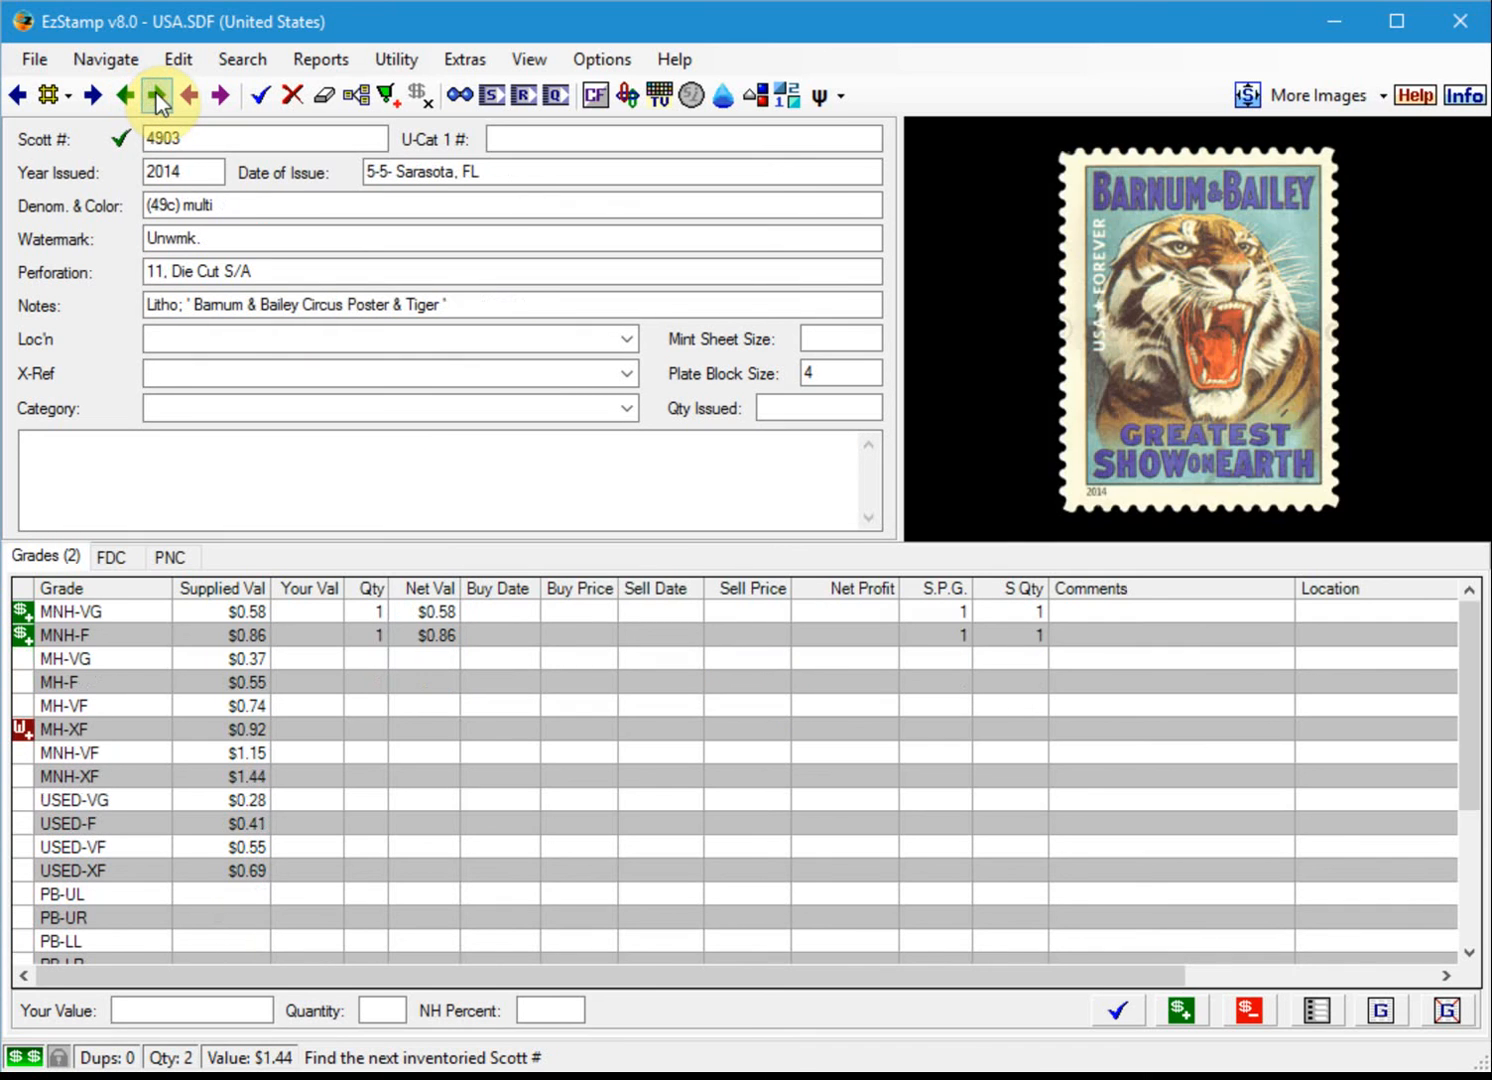
Advance through the catalogue to stamp 4905a and display its second image.
{"action": "left_click", "coordinate": [93, 97]}
{"action": "left_click", "coordinate": [93, 97]}
{"action": "left_click", "coordinate": [94, 98]}
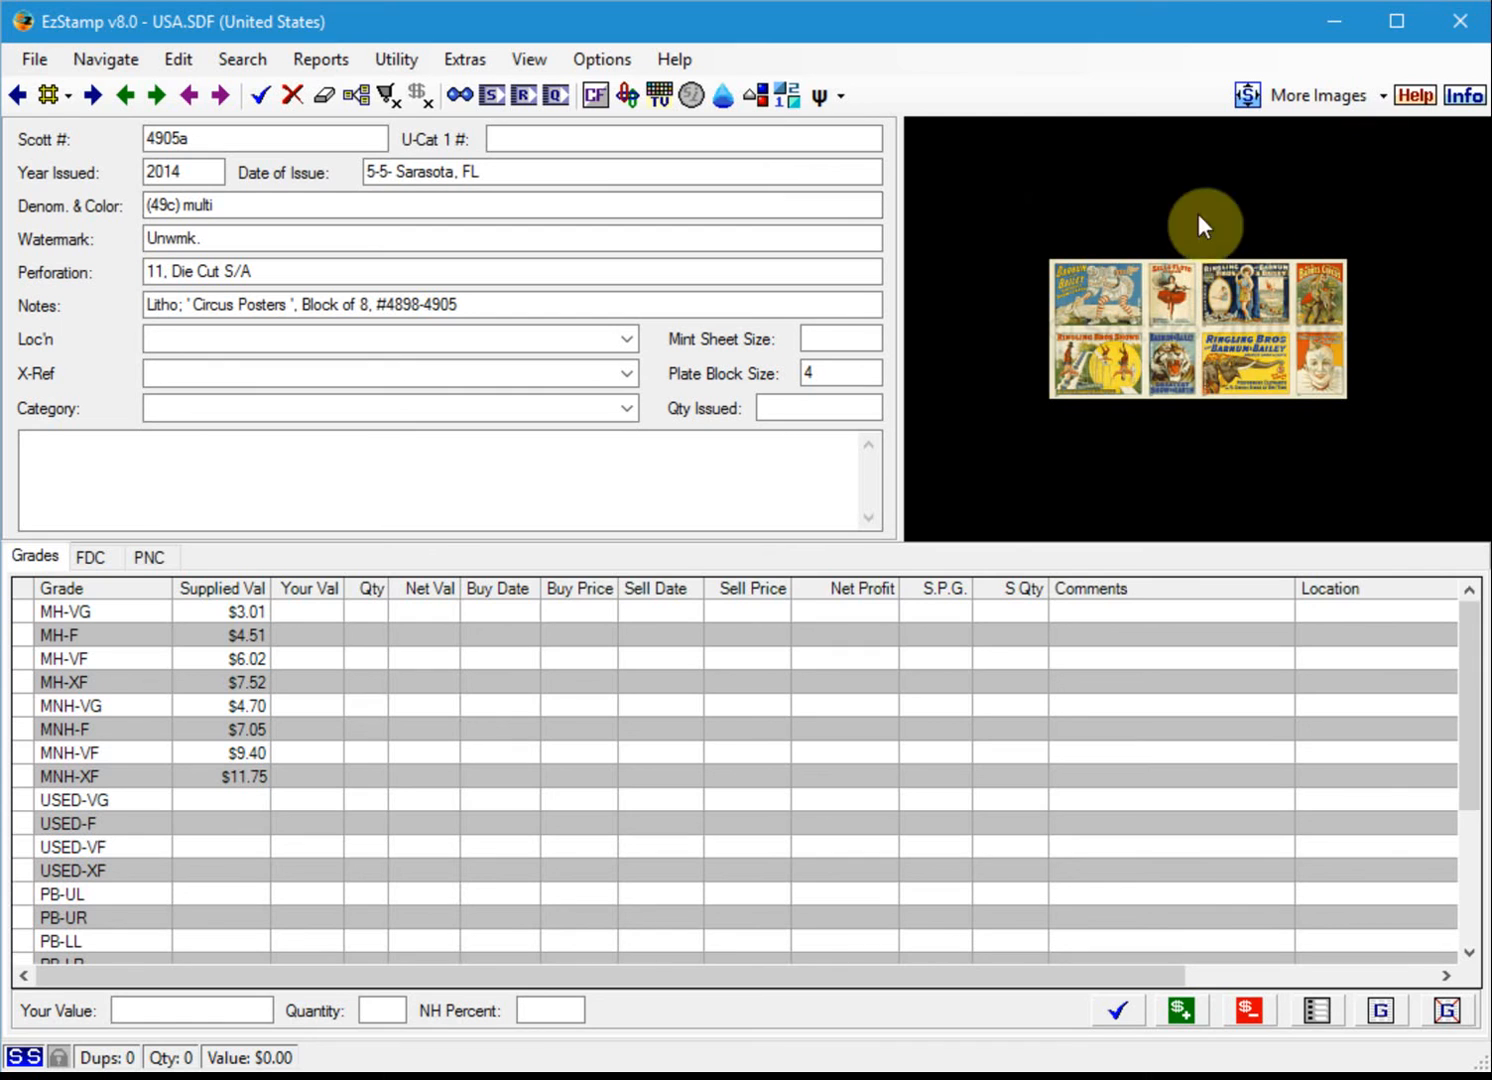
{"action": "left_click", "coordinate": [1382, 95]}
{"action": "left_click", "coordinate": [1373, 158]}
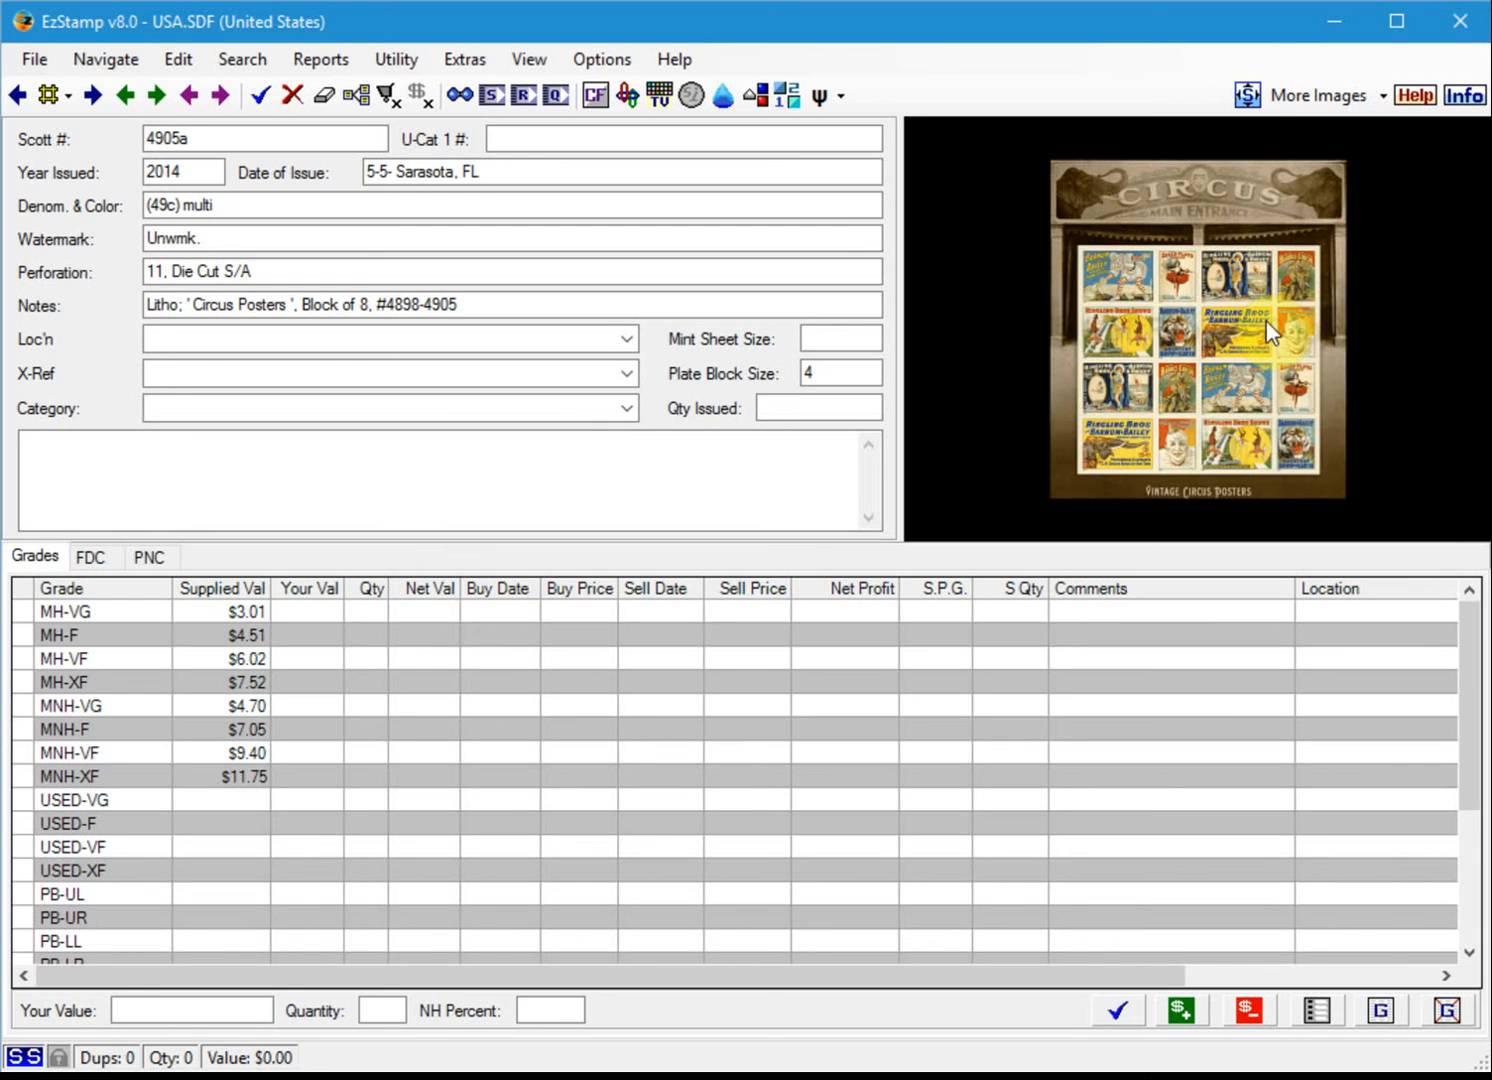
Look up the stamp with Scott number 4893.
{"action": "left_click_drag", "start_coordinate": [220, 137], "coordinate": [5, 85]}
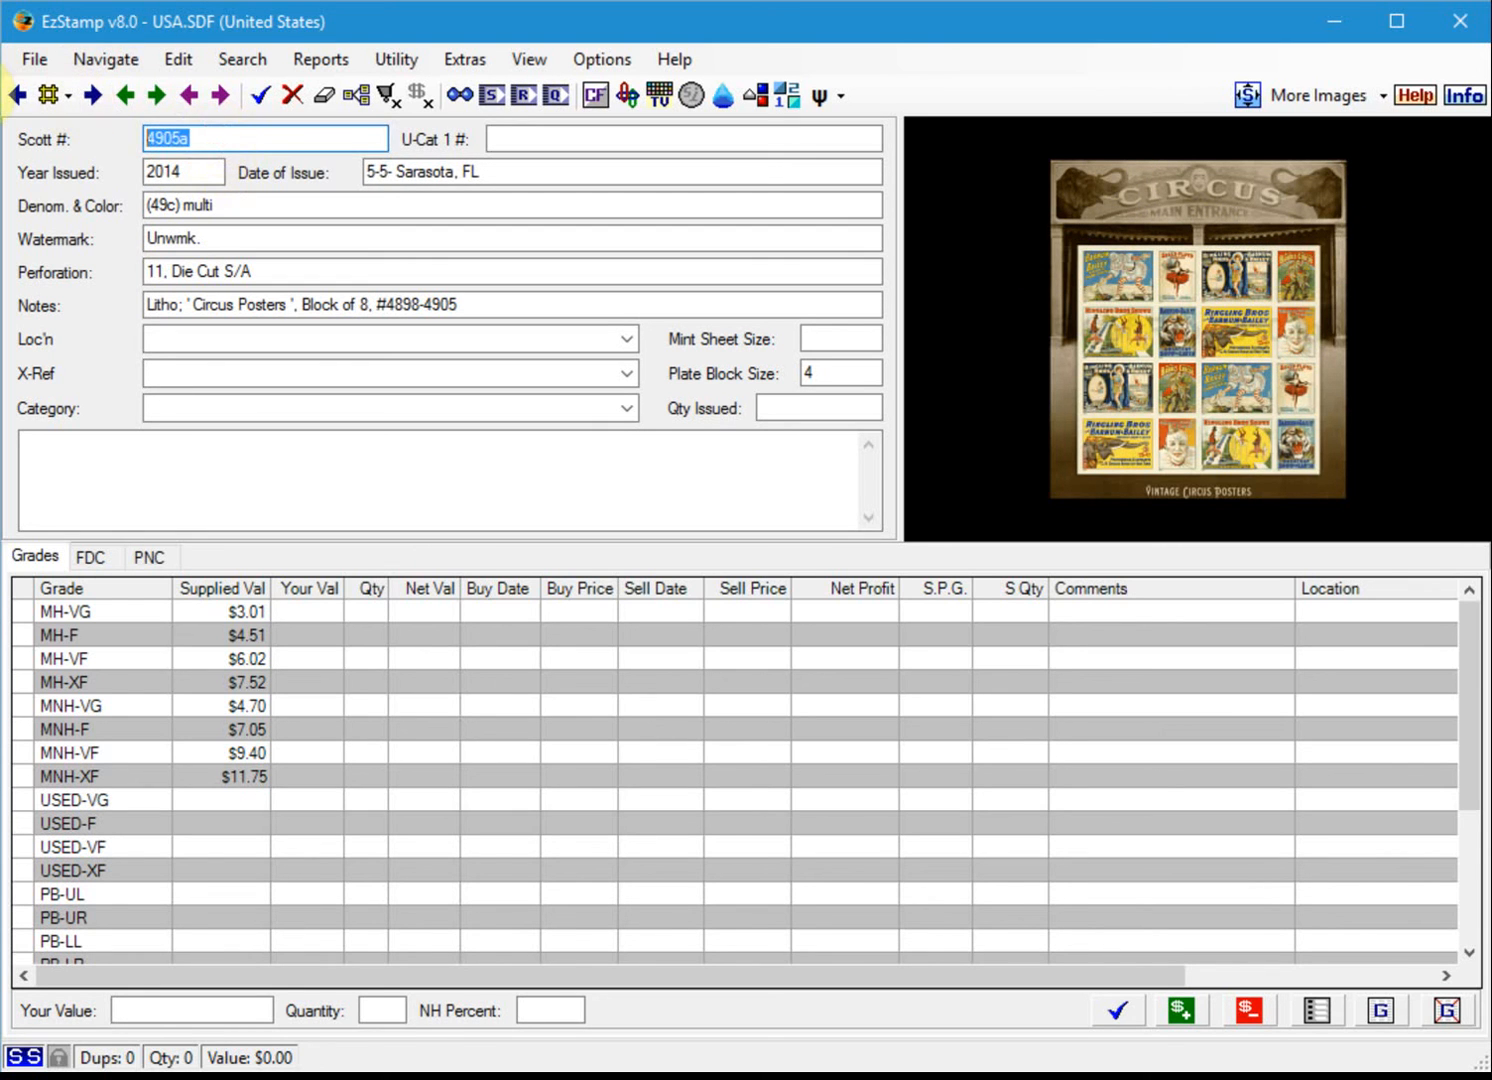
{"action": "type", "text": "4893"}
{"action": "key", "text": "Tab"}
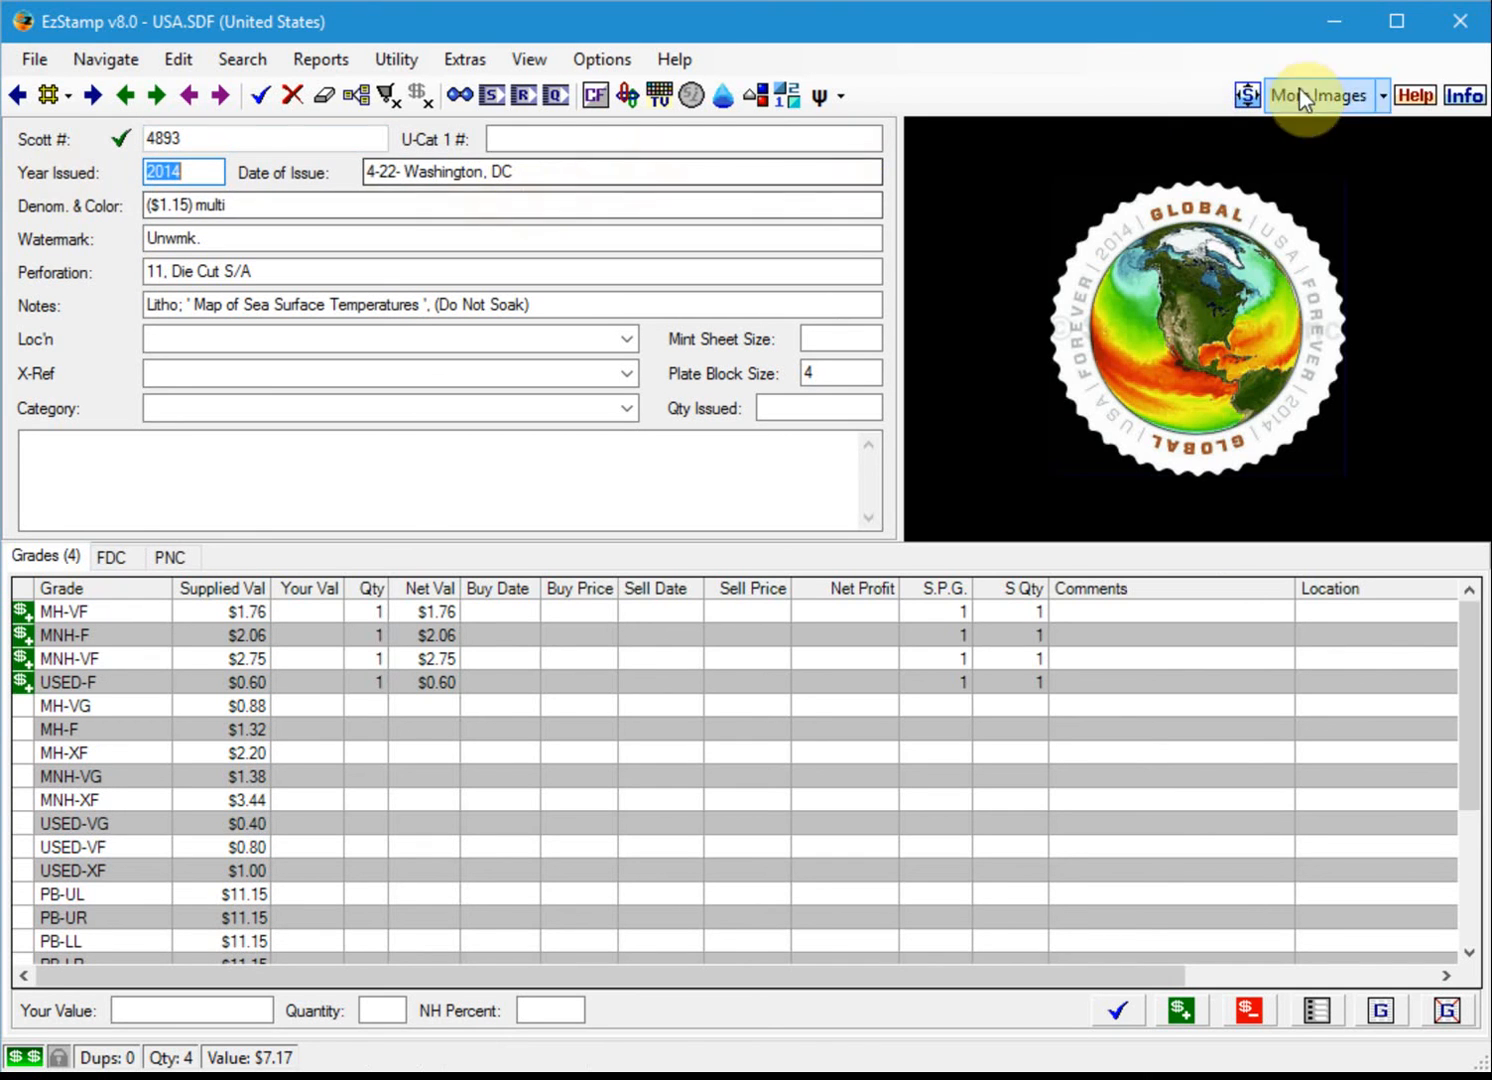
Display the FDC image of stamp 4893, followed by its second image.
{"action": "left_click", "coordinate": [1385, 96]}
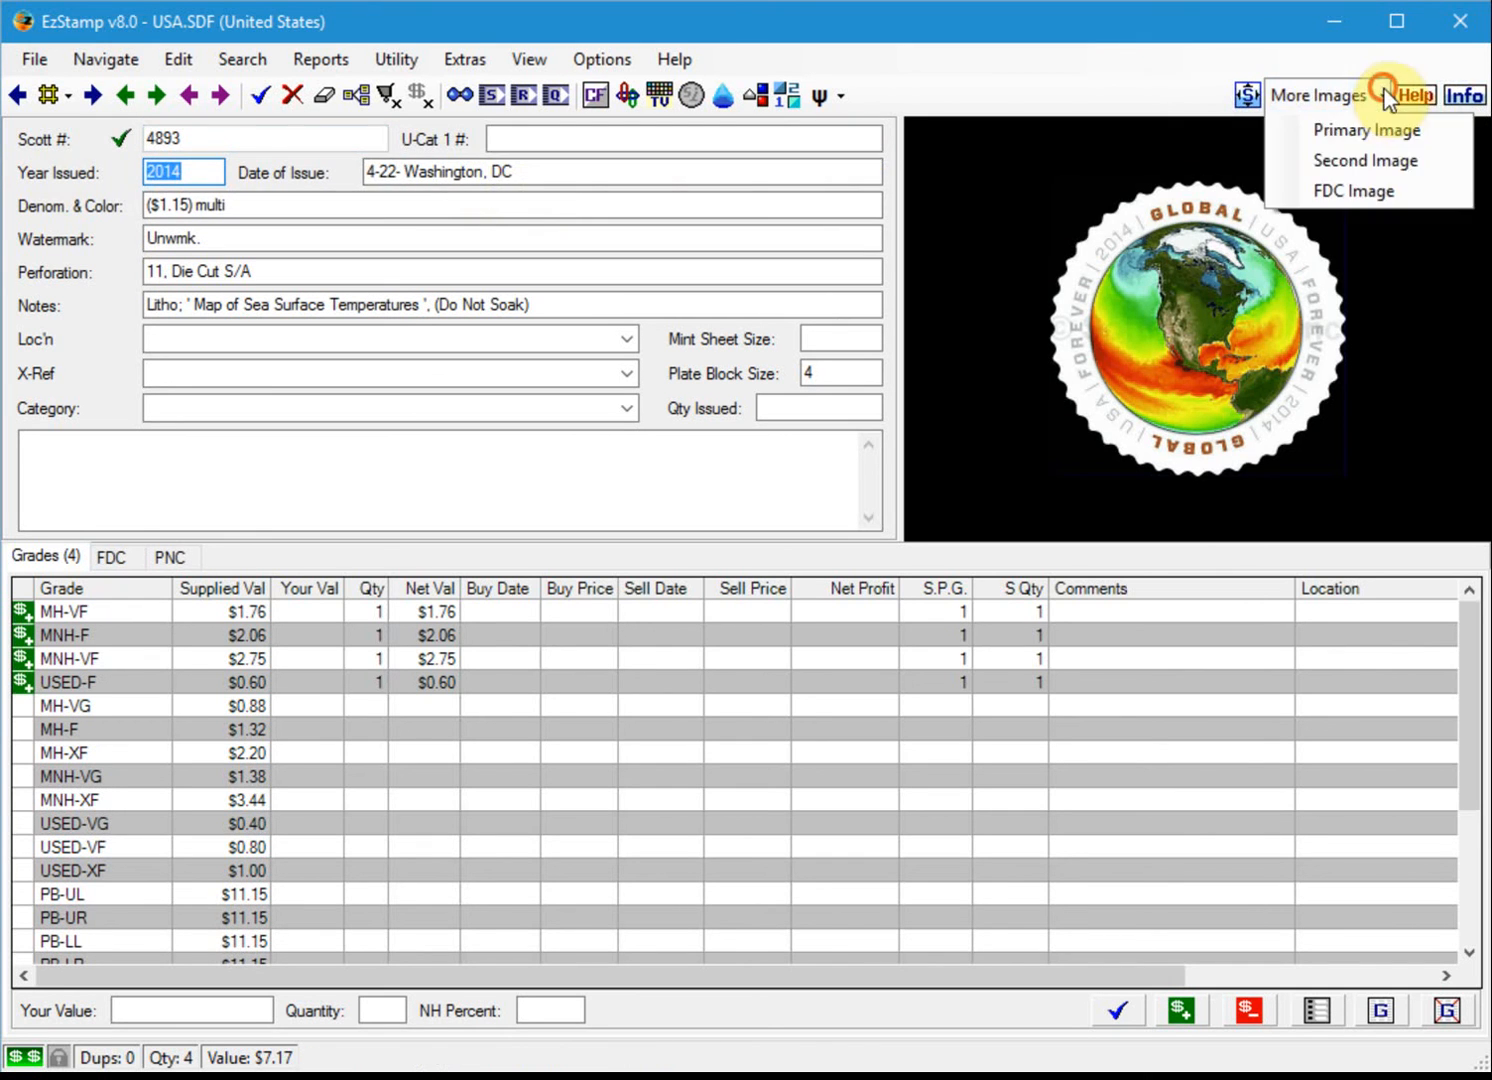
{"action": "left_click", "coordinate": [1379, 190]}
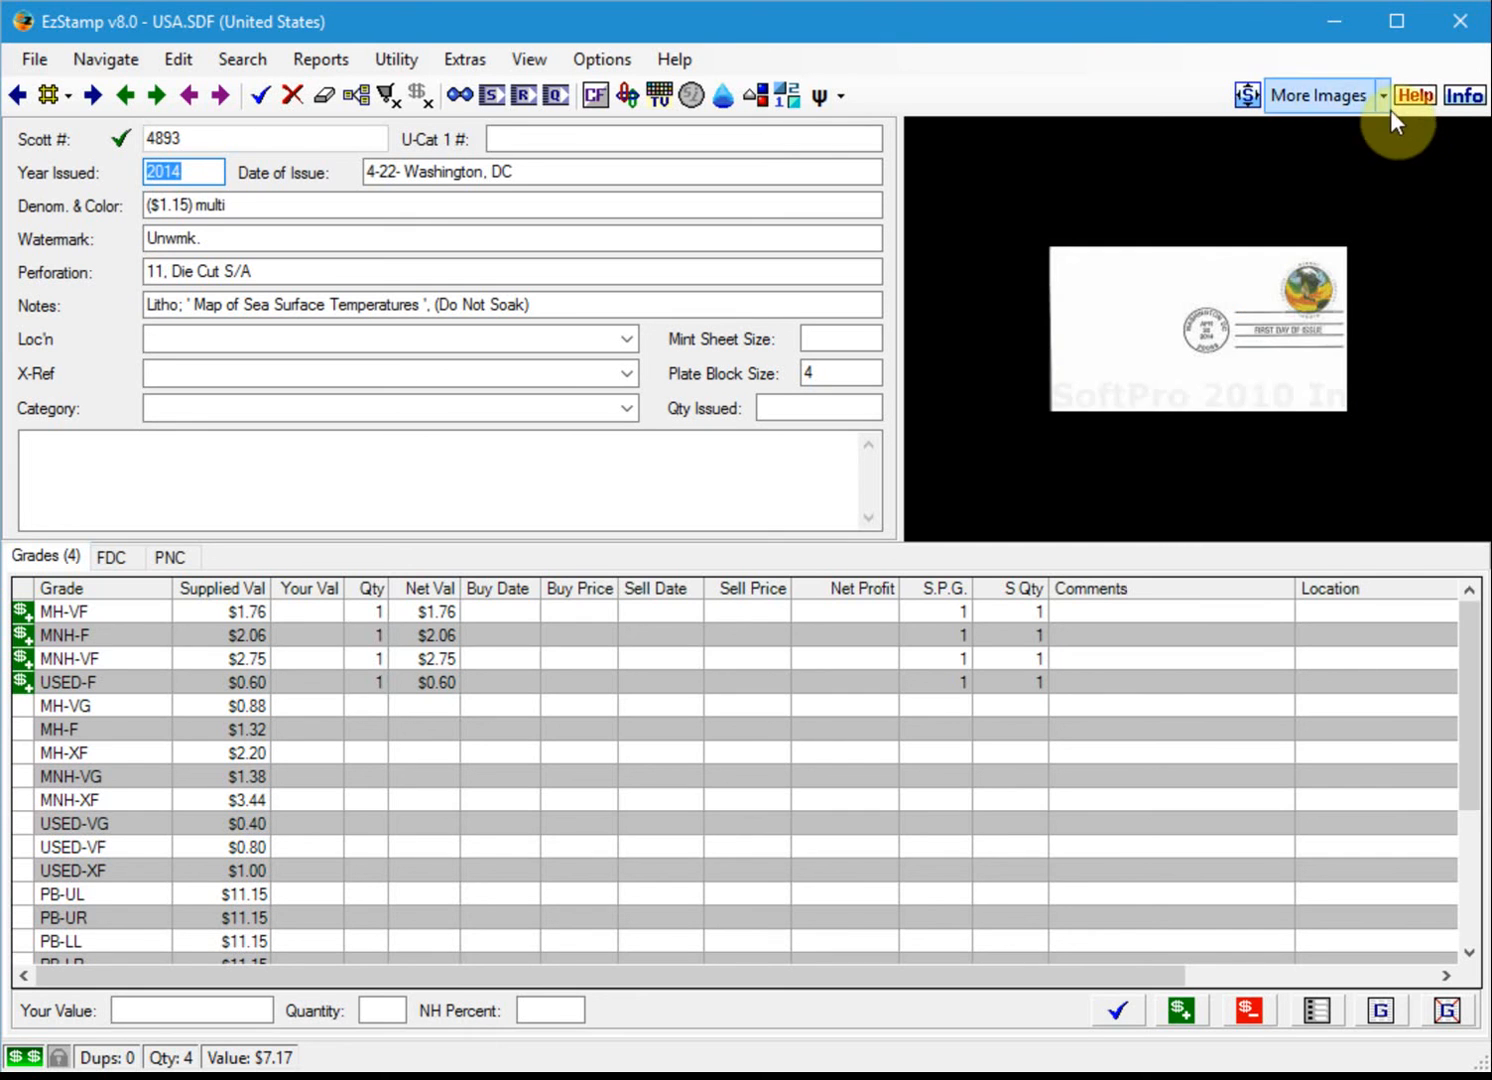
{"action": "left_click", "coordinate": [1390, 106]}
{"action": "left_click", "coordinate": [1374, 157]}
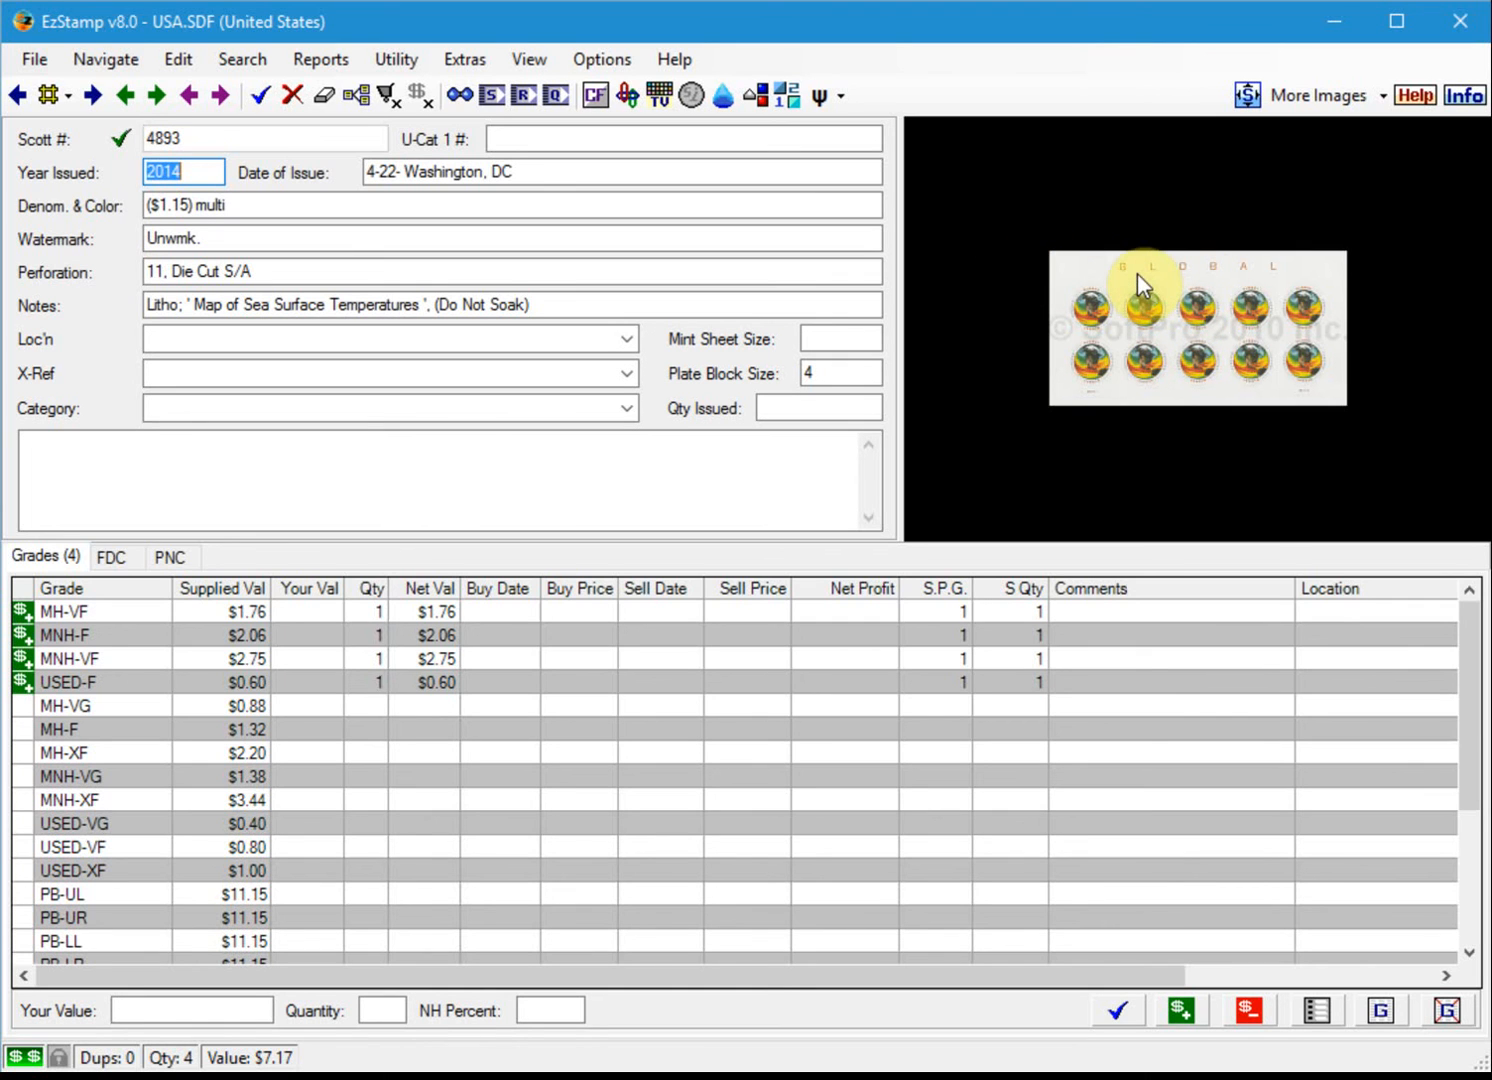
Set the main image view format in the image preferences to Linear (four across or four down).
{"action": "left_click", "coordinate": [615, 59]}
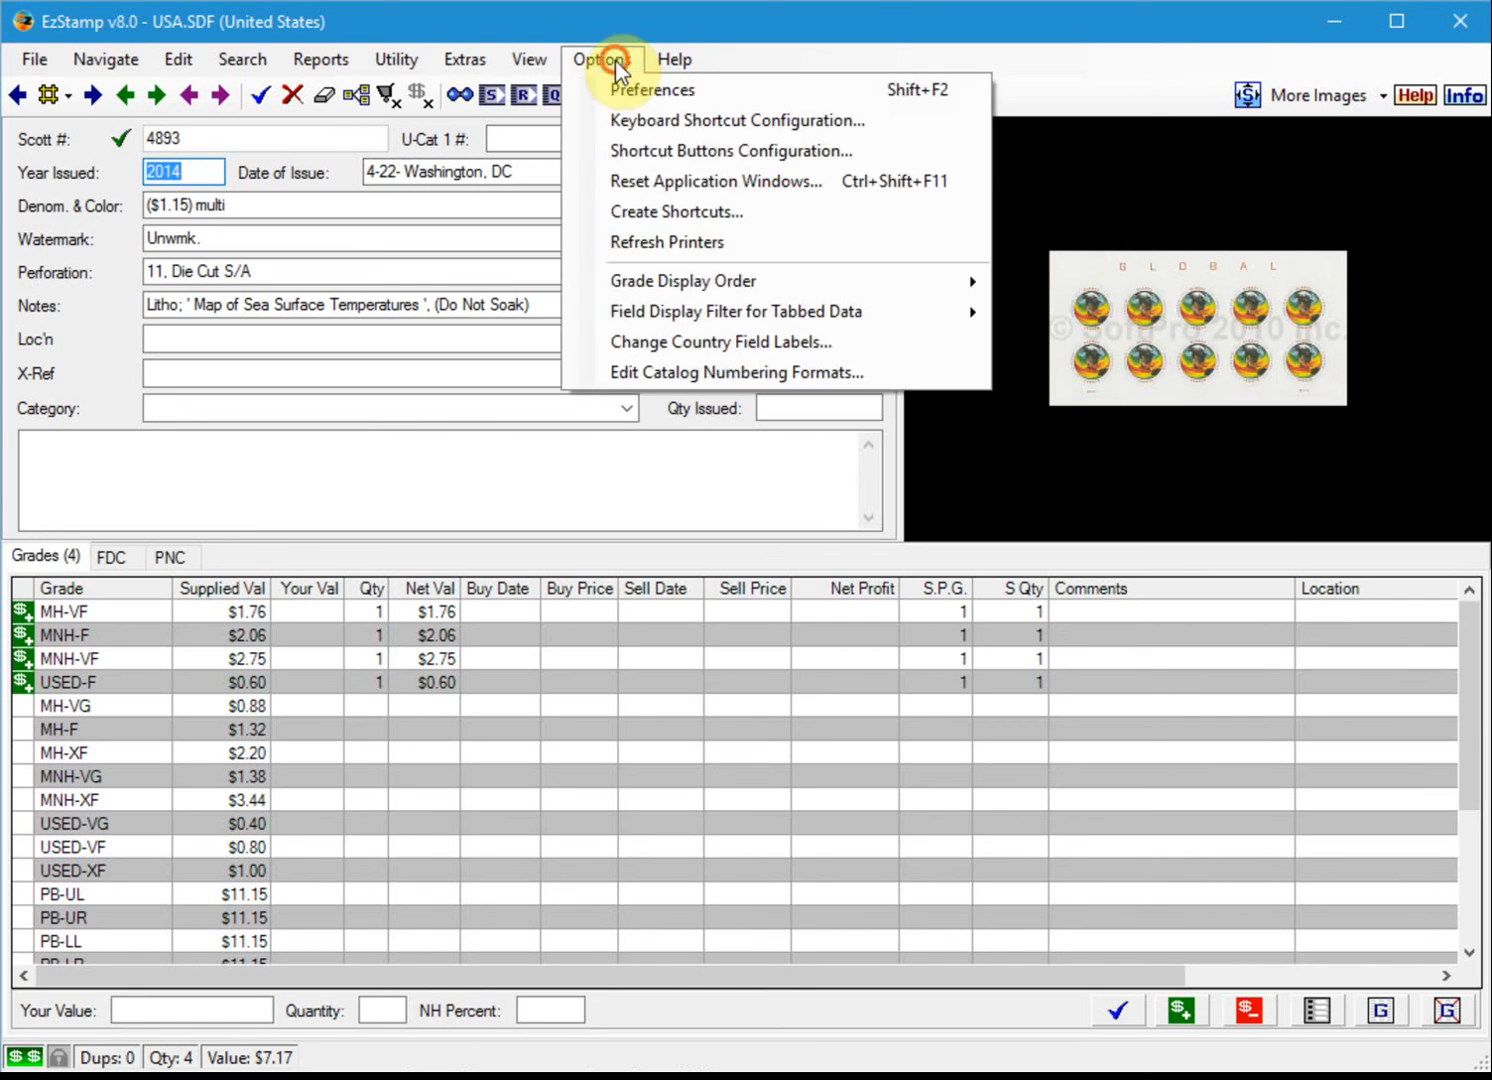
{"action": "left_click", "coordinate": [661, 90]}
{"action": "left_click", "coordinate": [545, 276]}
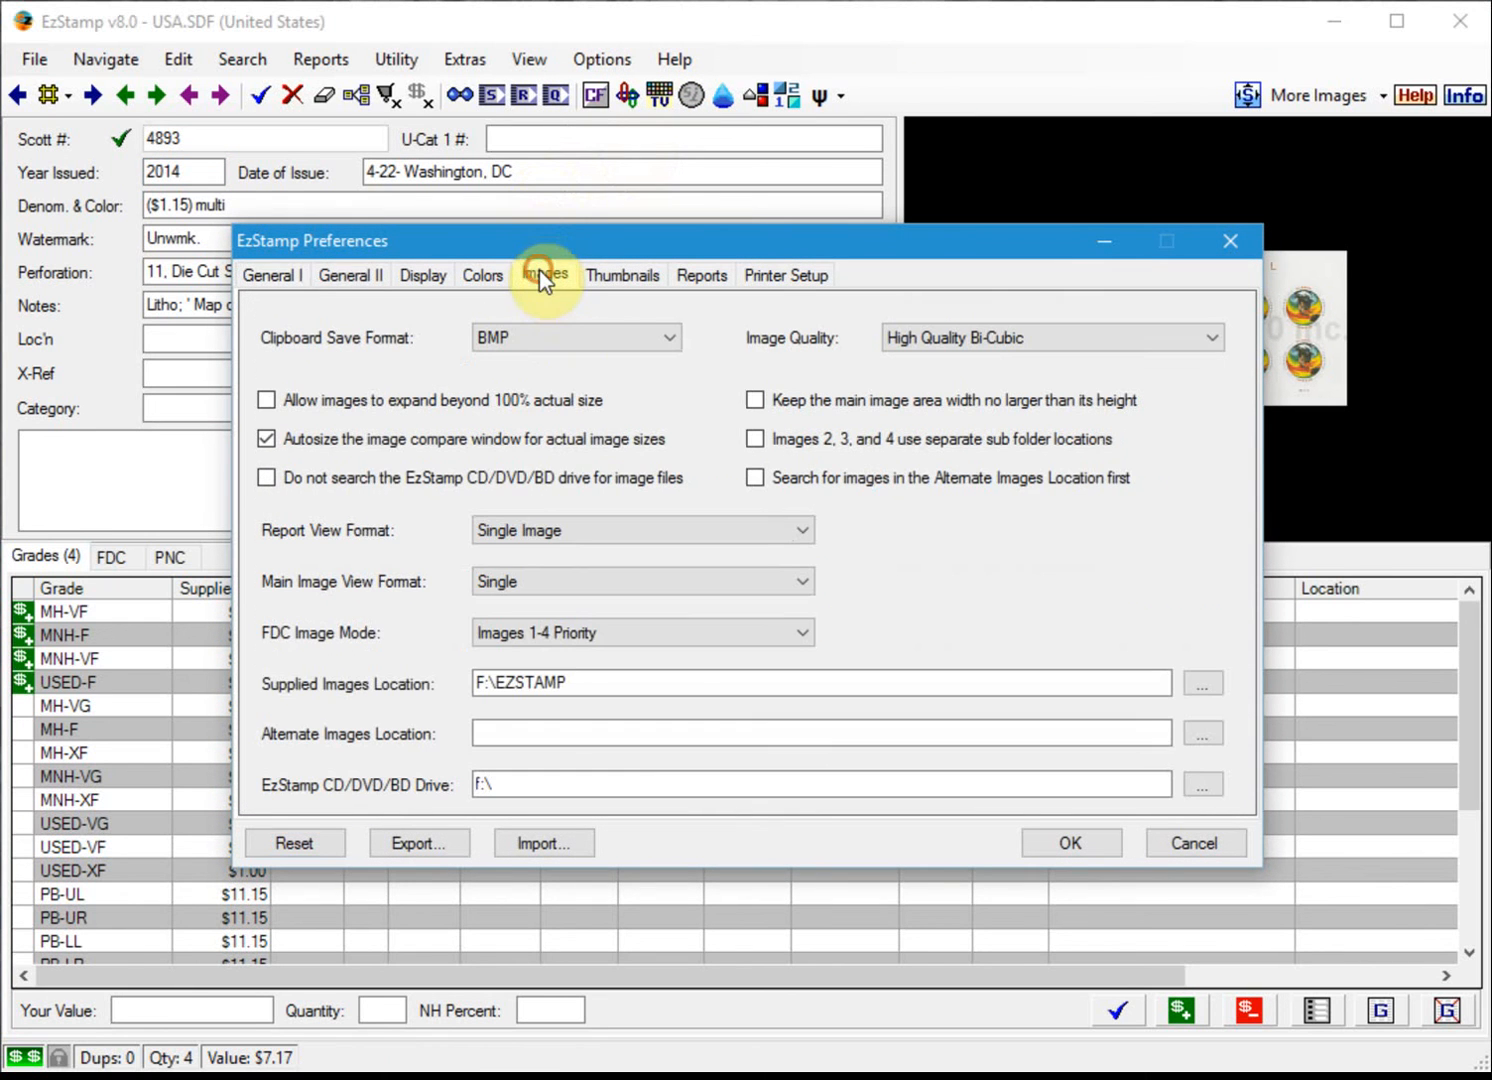
{"action": "left_click", "coordinate": [543, 588]}
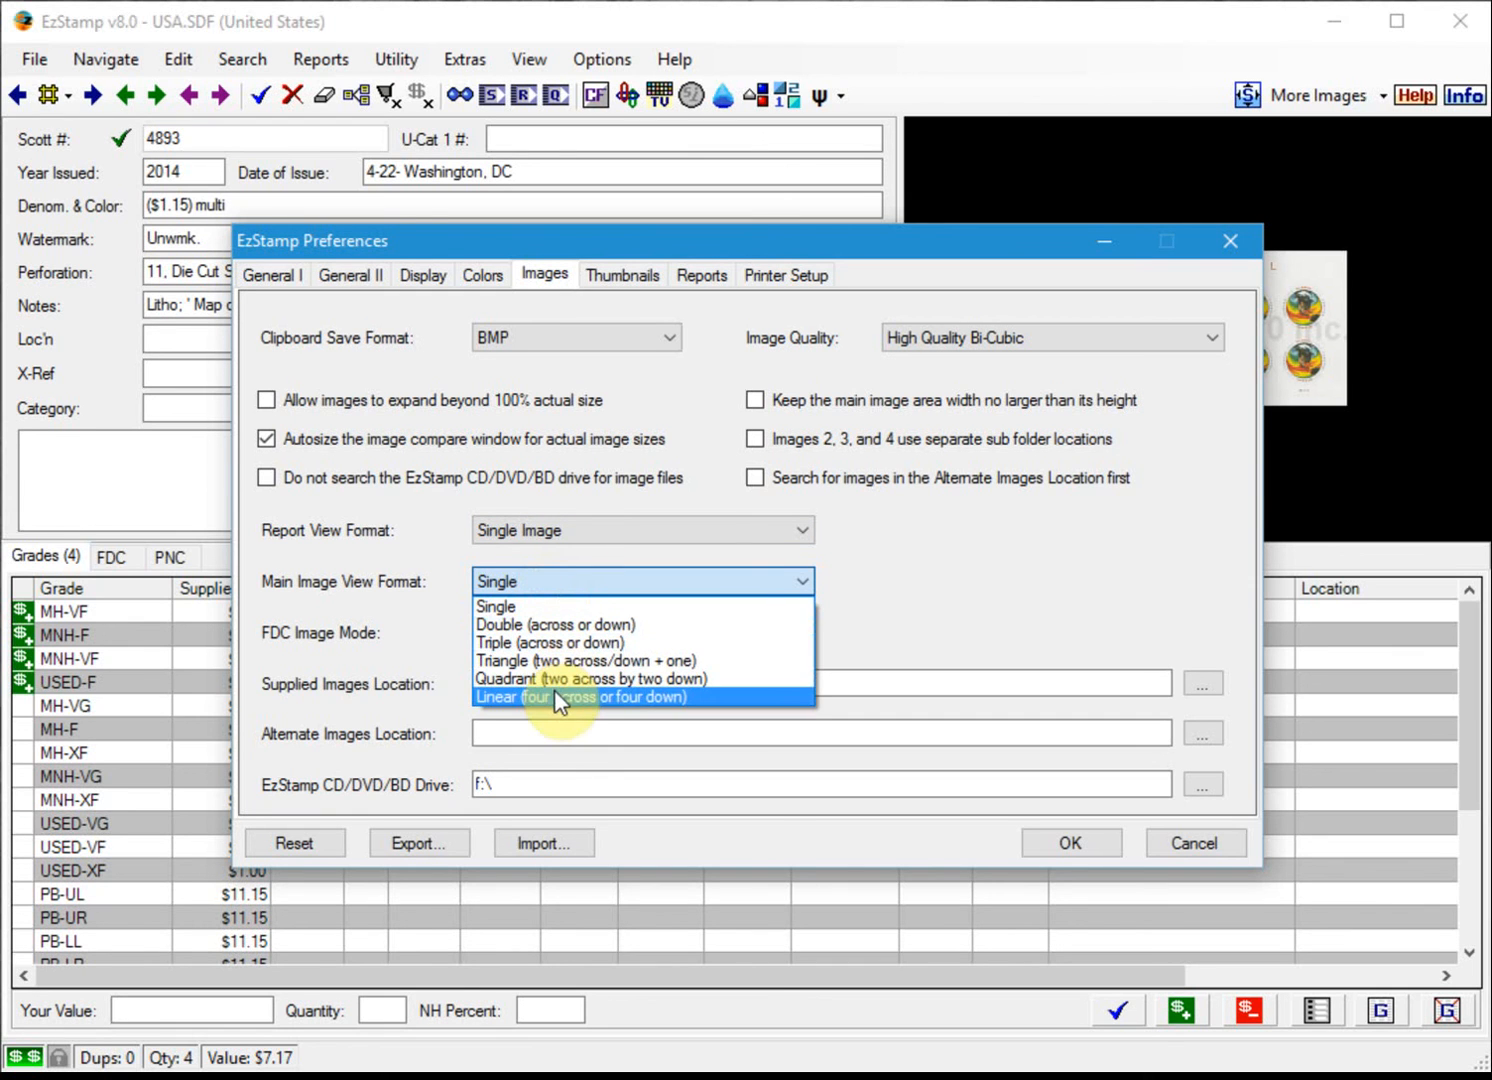
{"action": "left_click", "coordinate": [555, 696]}
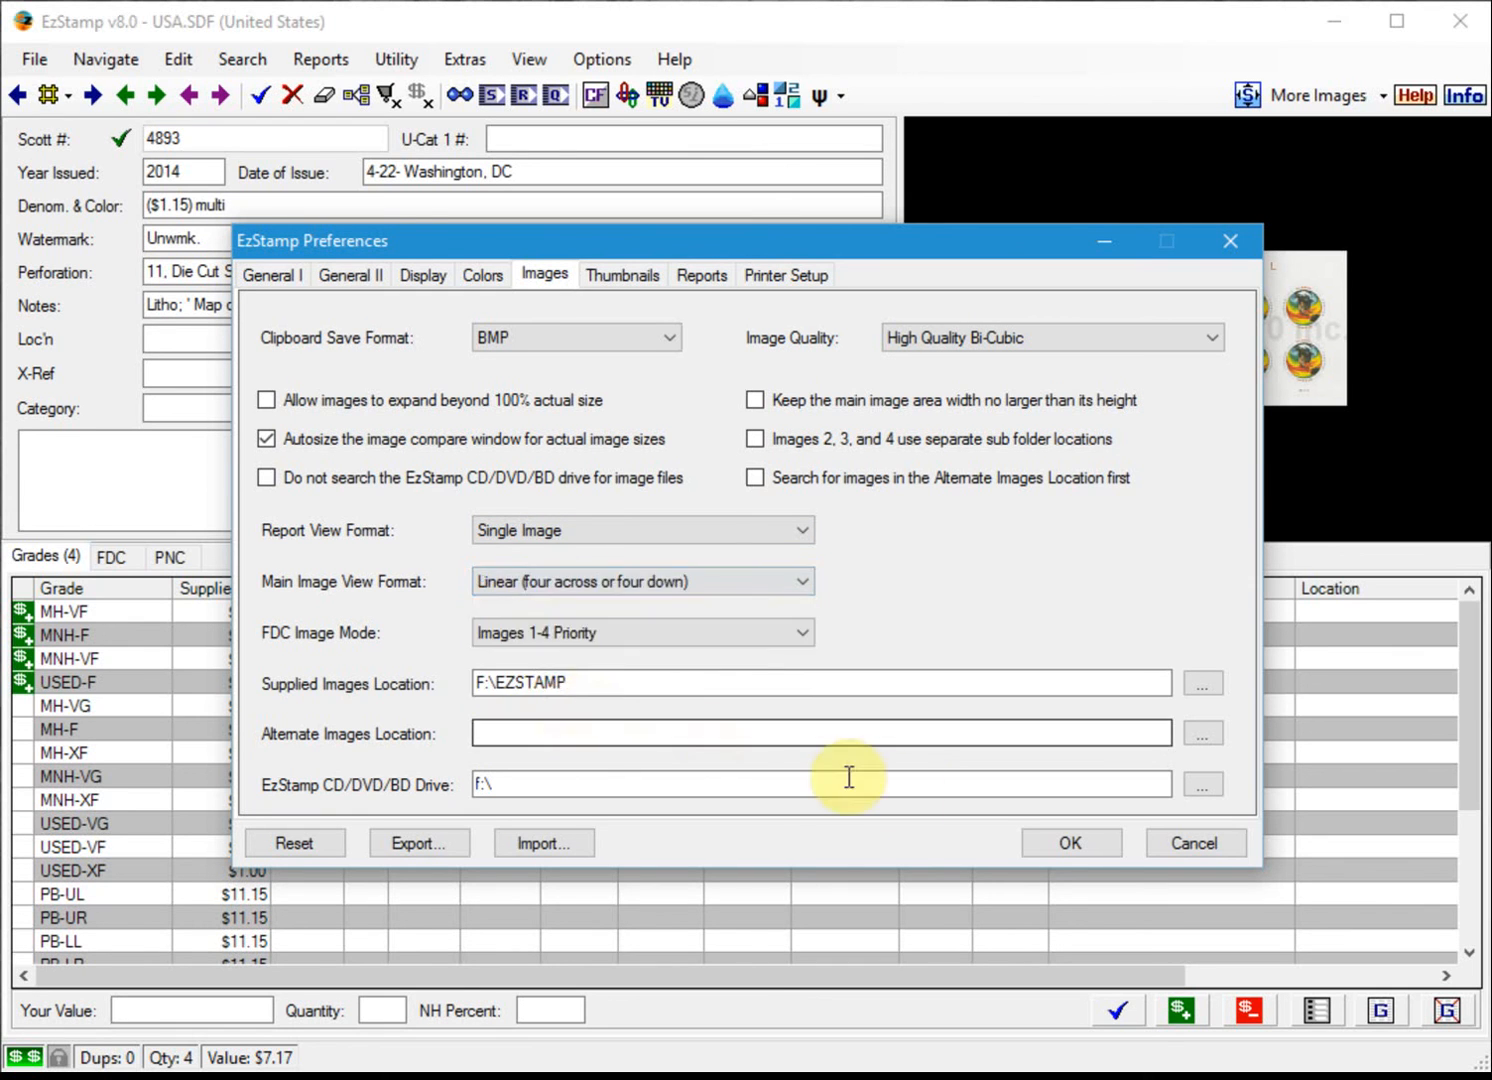
{"action": "left_click", "coordinate": [1062, 845]}
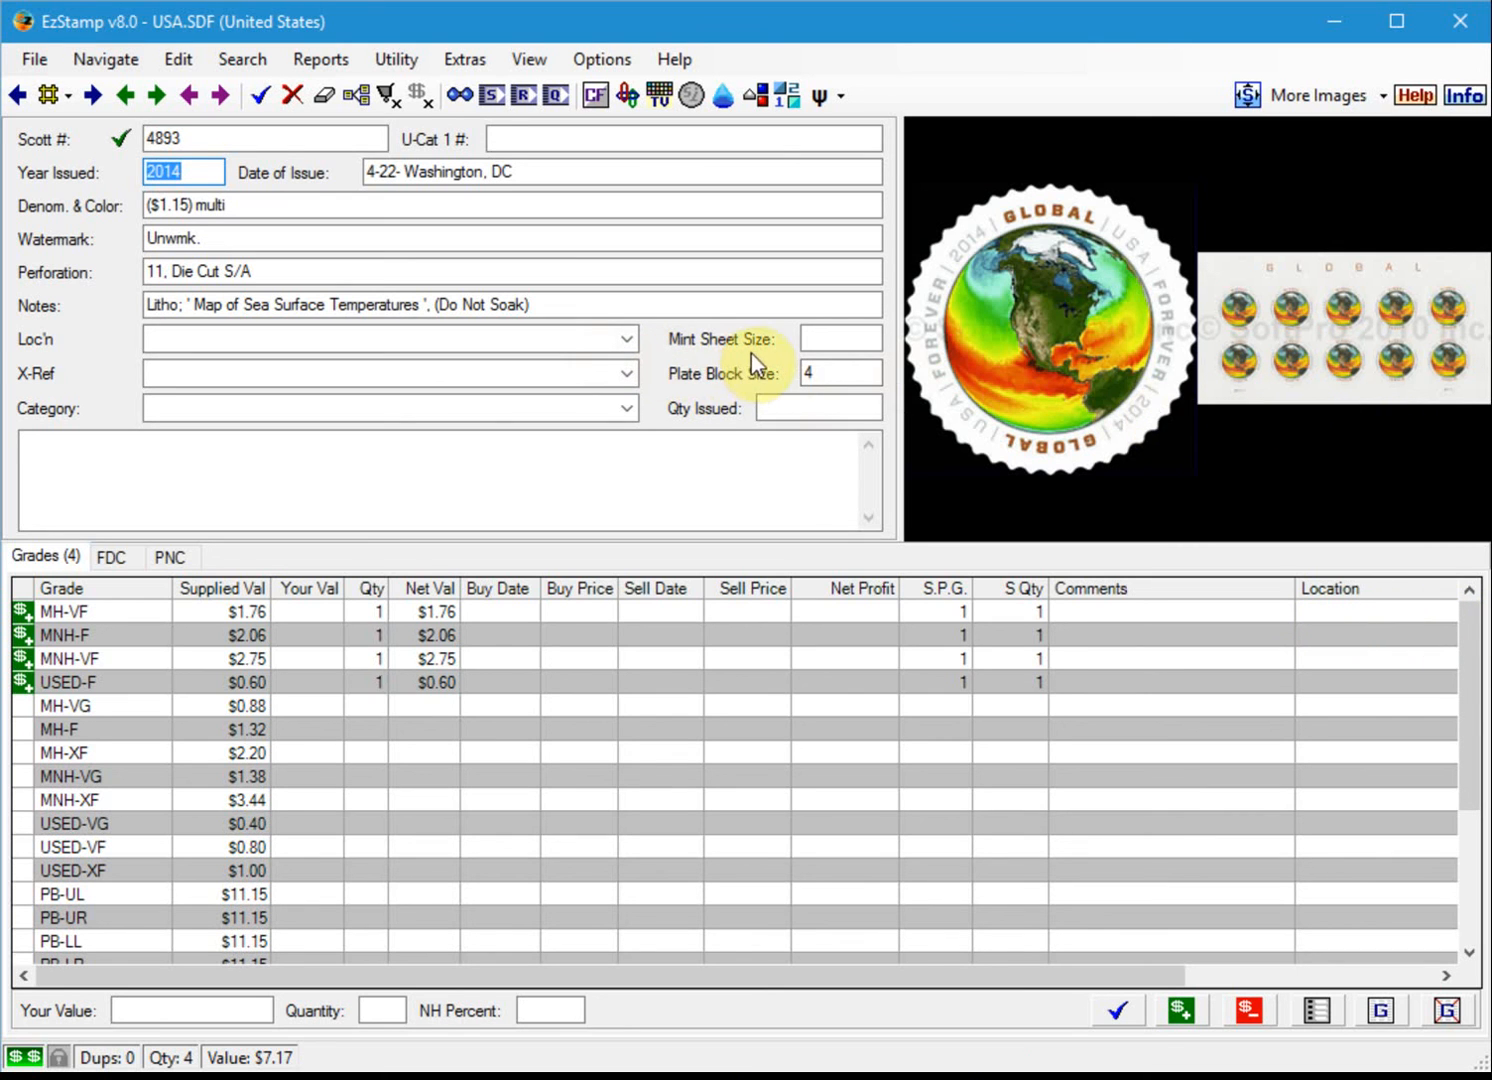
Open the thumbnail view of the catalogue from stamp 4893, show the next page of thumbnails, and close the viewer.
{"action": "left_click", "coordinate": [198, 138]}
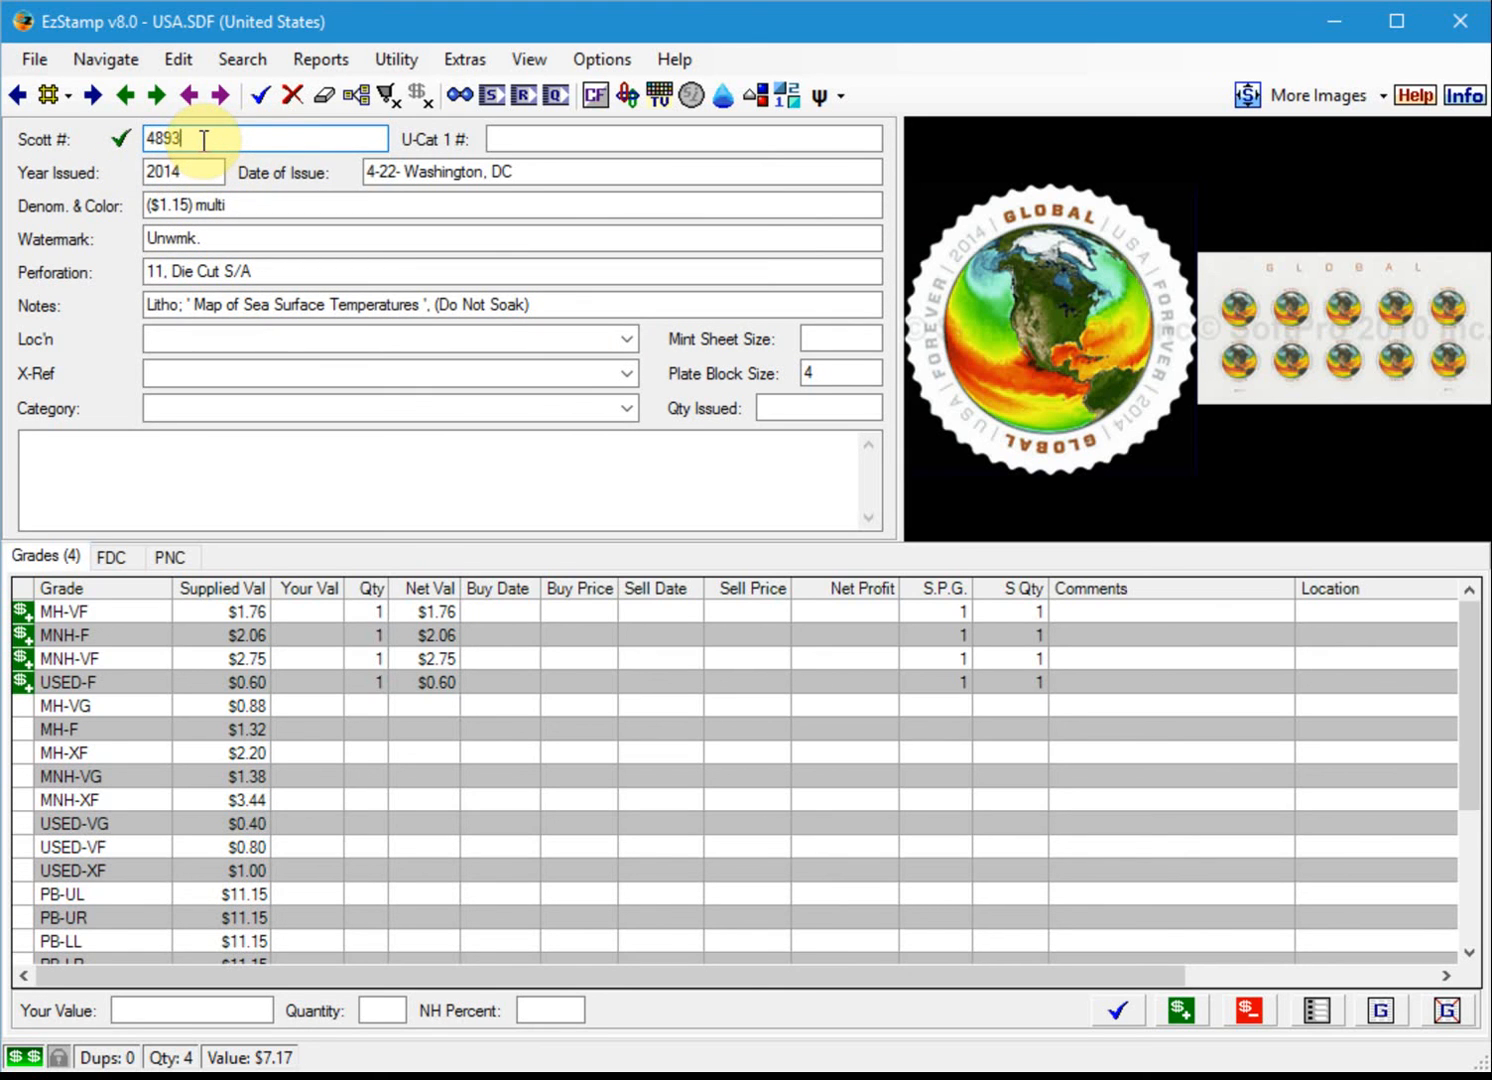
{"action": "double_click", "coordinate": [203, 140]}
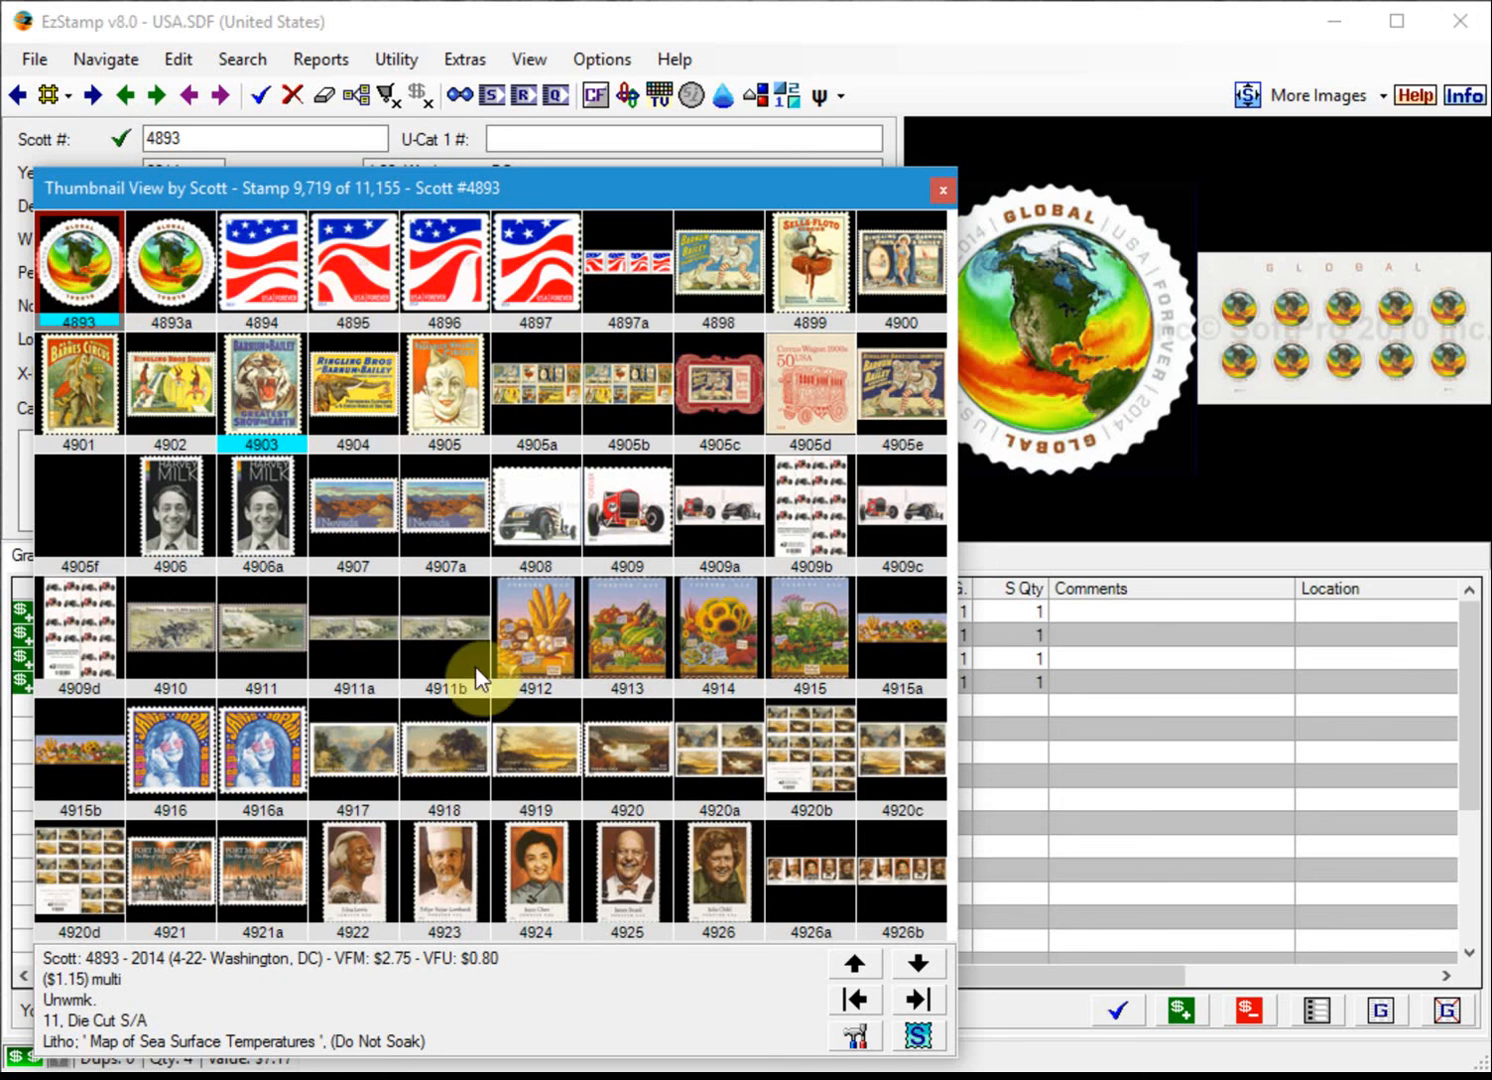
{"action": "left_click", "coordinate": [918, 998]}
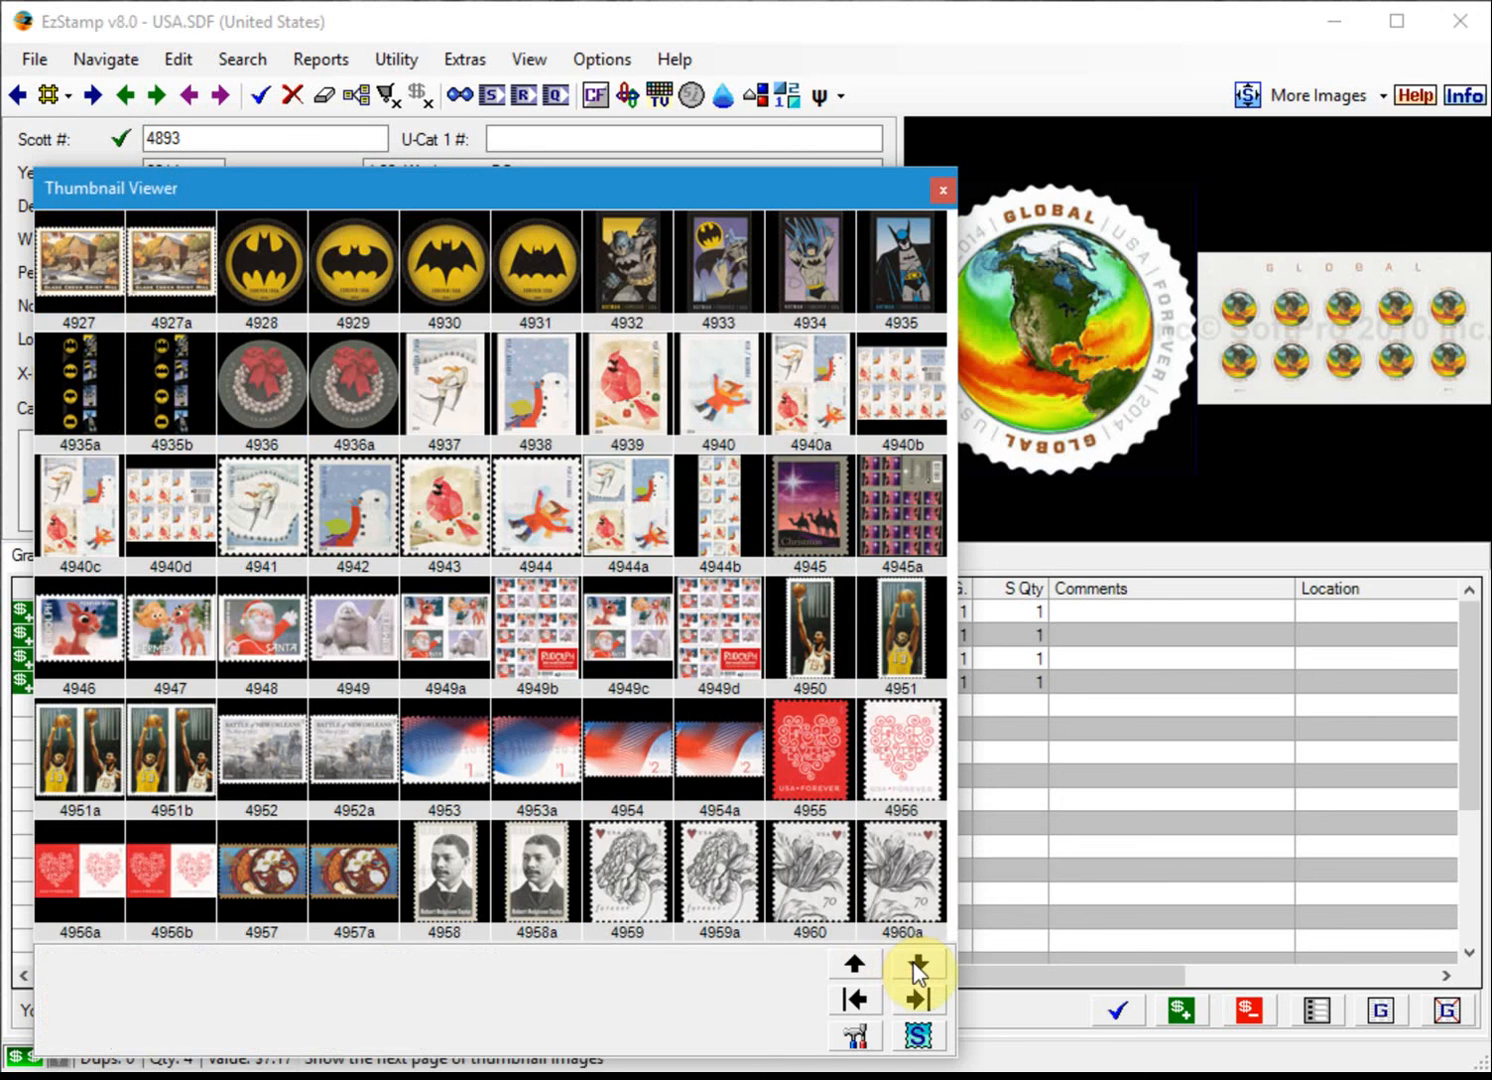
{"action": "left_click", "coordinate": [940, 194]}
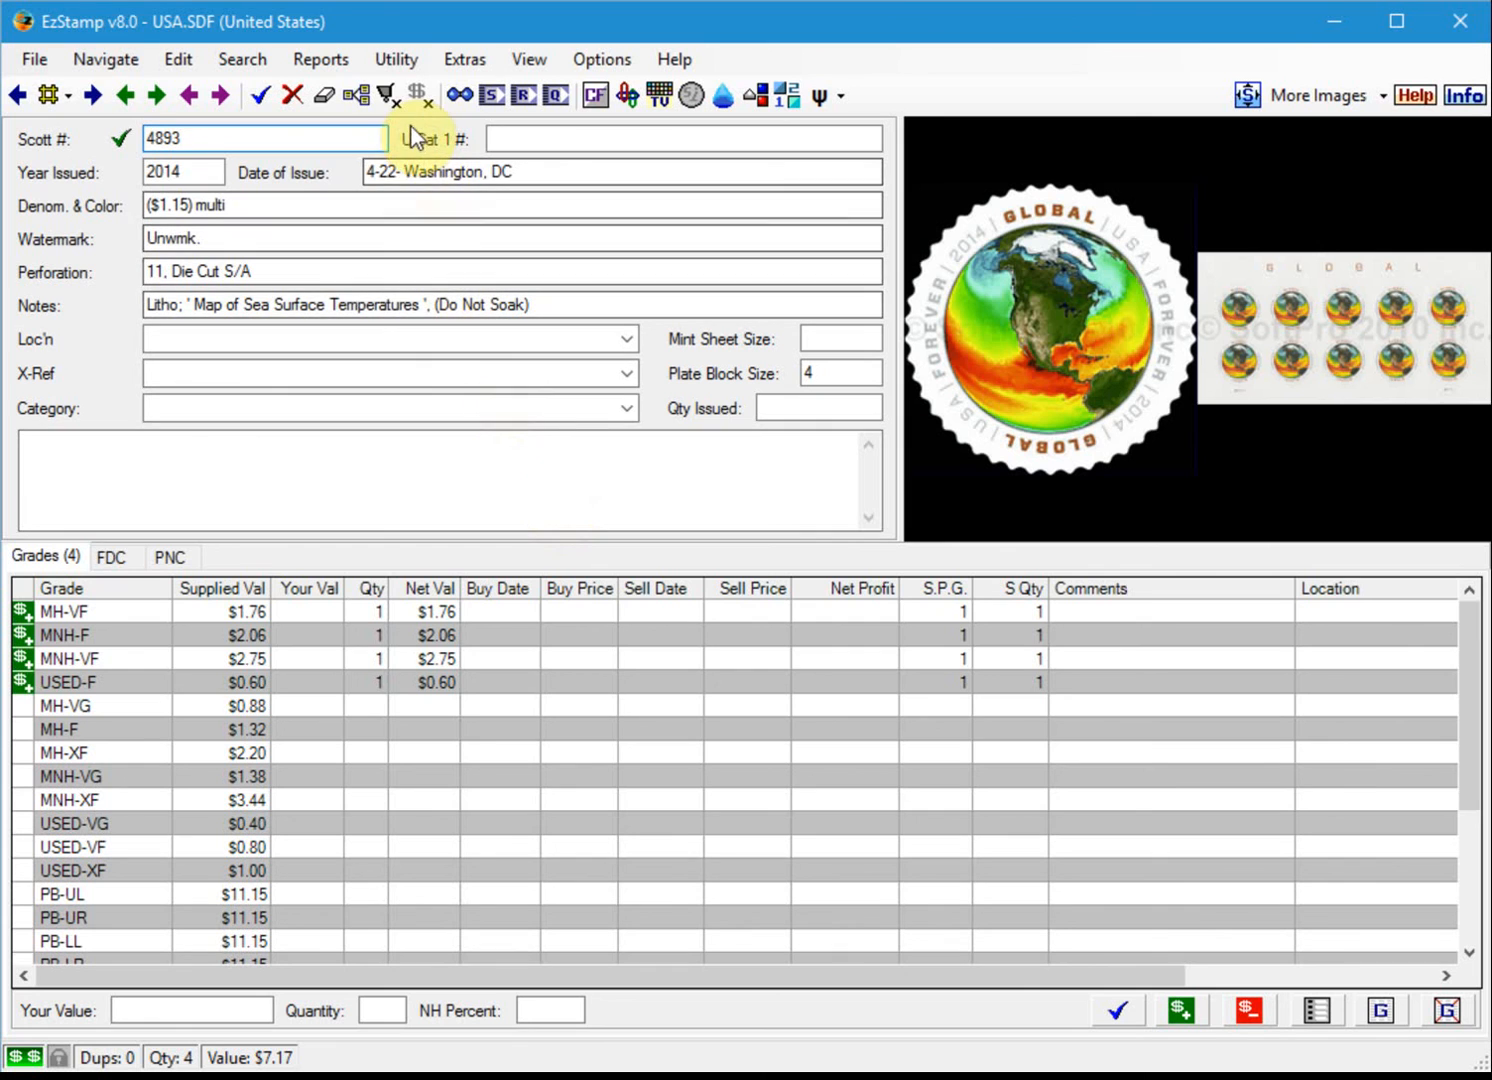
Generate the priority want list report for all stamps in the spreadsheet viewer, review its entries, and close it.
{"action": "left_click", "coordinate": [326, 64]}
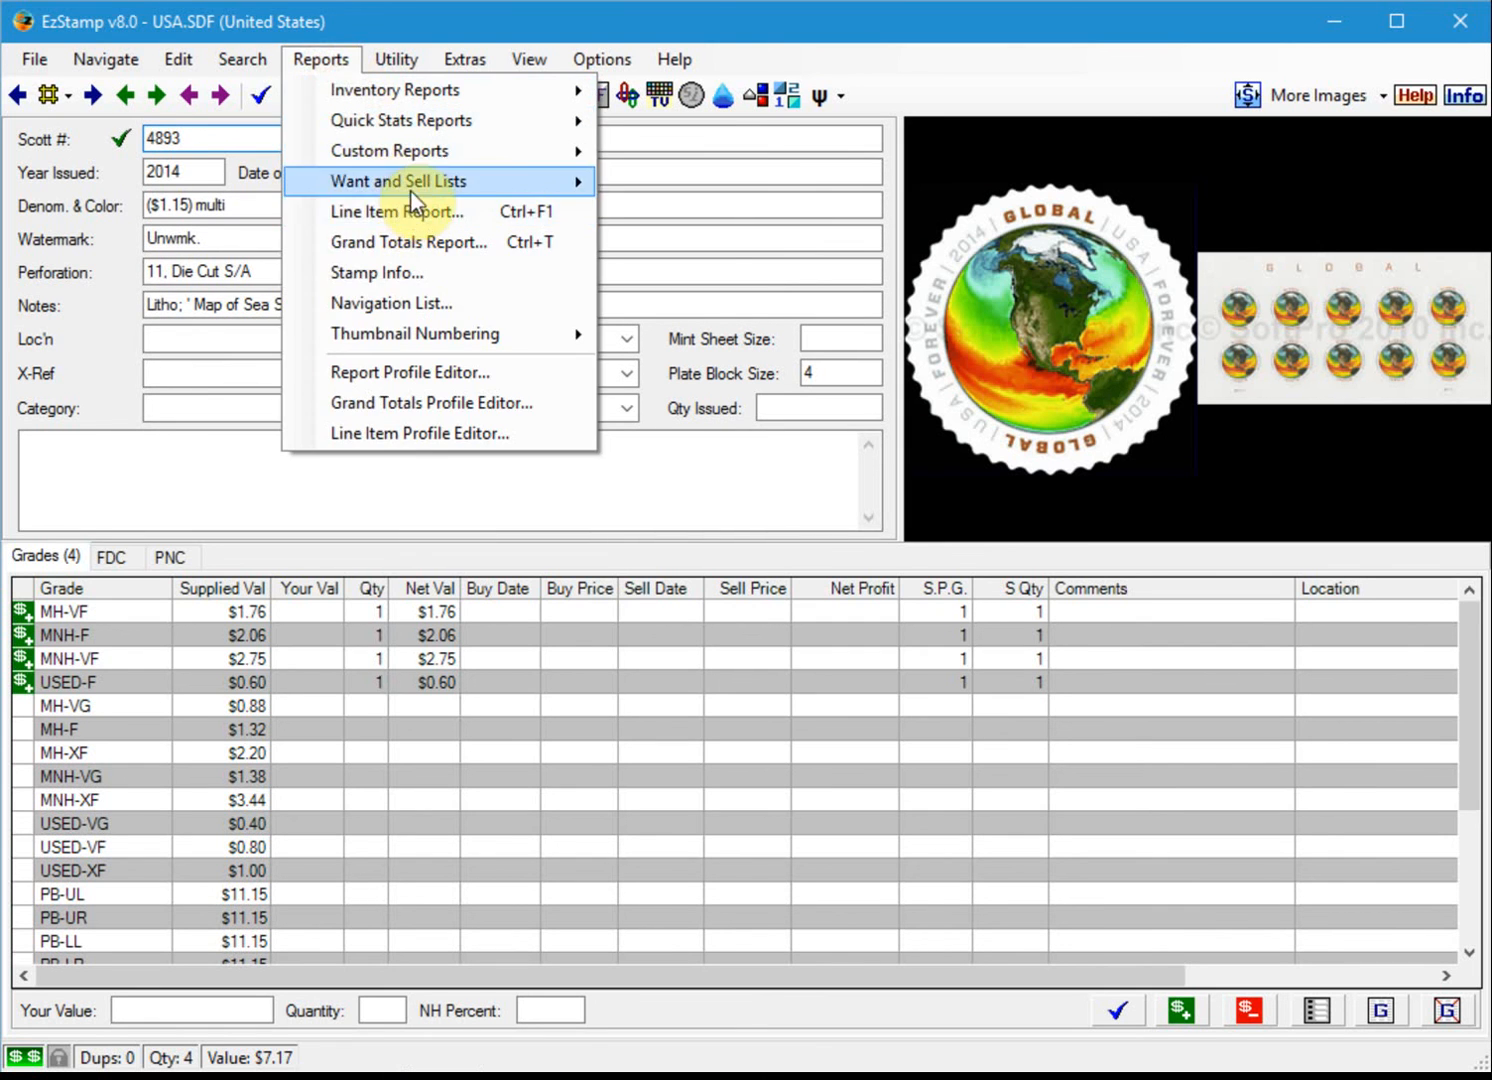
{"action": "mouse_move", "coordinate": [412, 200]}
{"action": "left_click", "coordinate": [672, 218]}
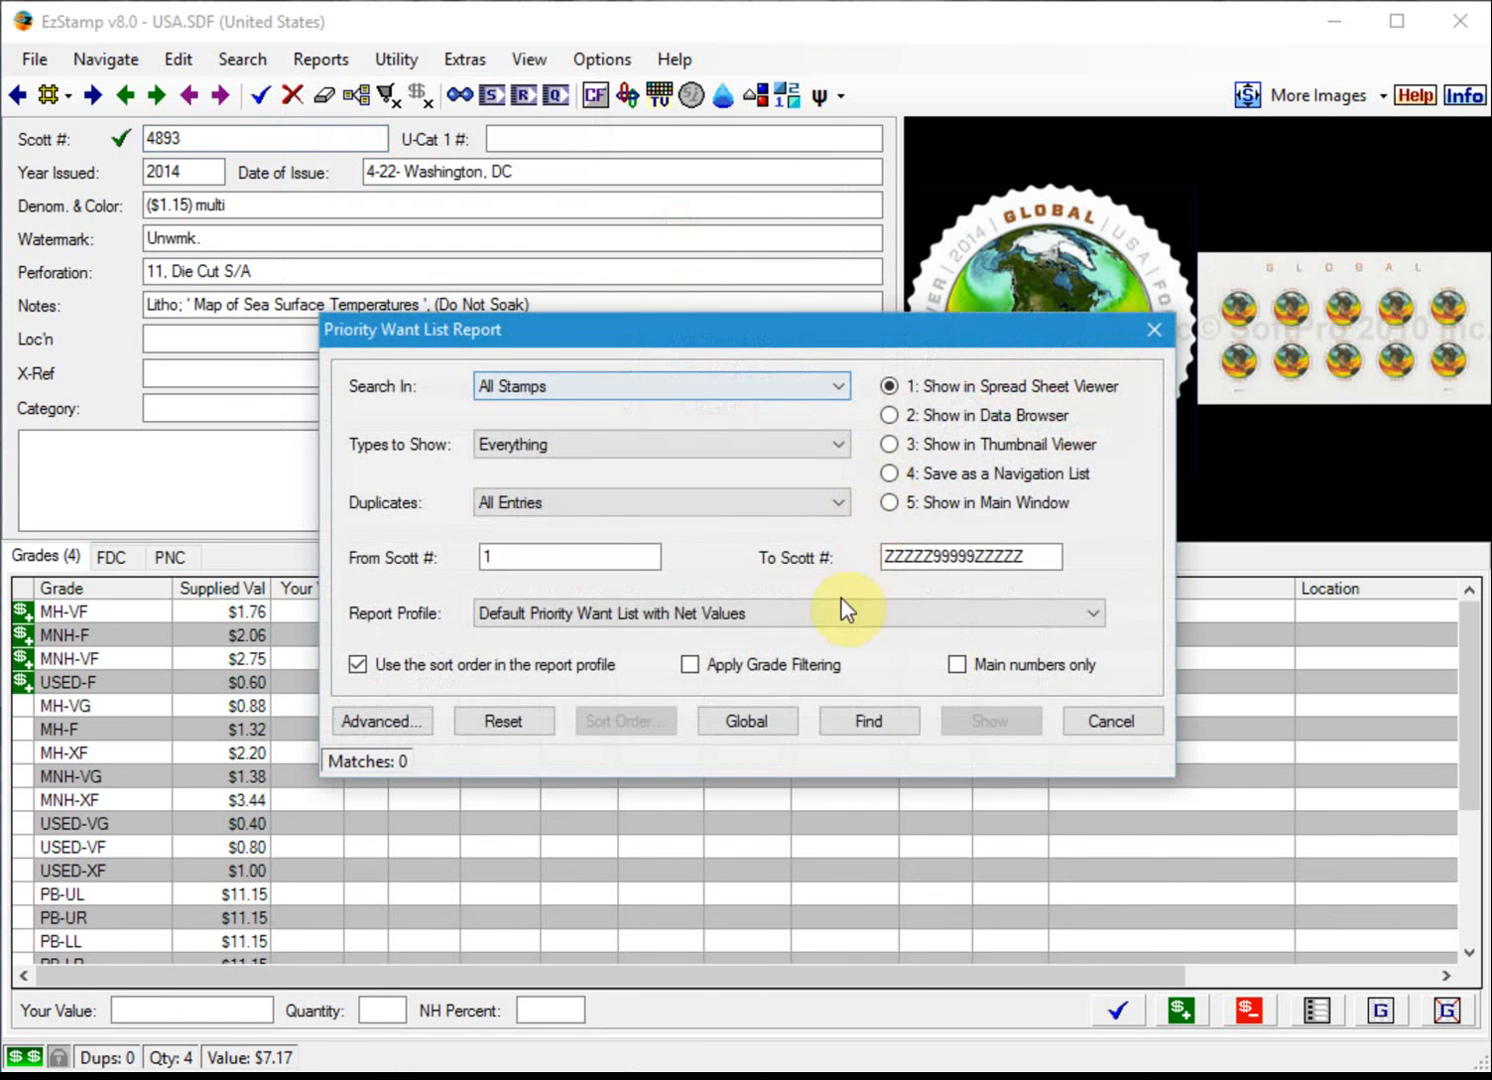
{"action": "left_click", "coordinate": [866, 719]}
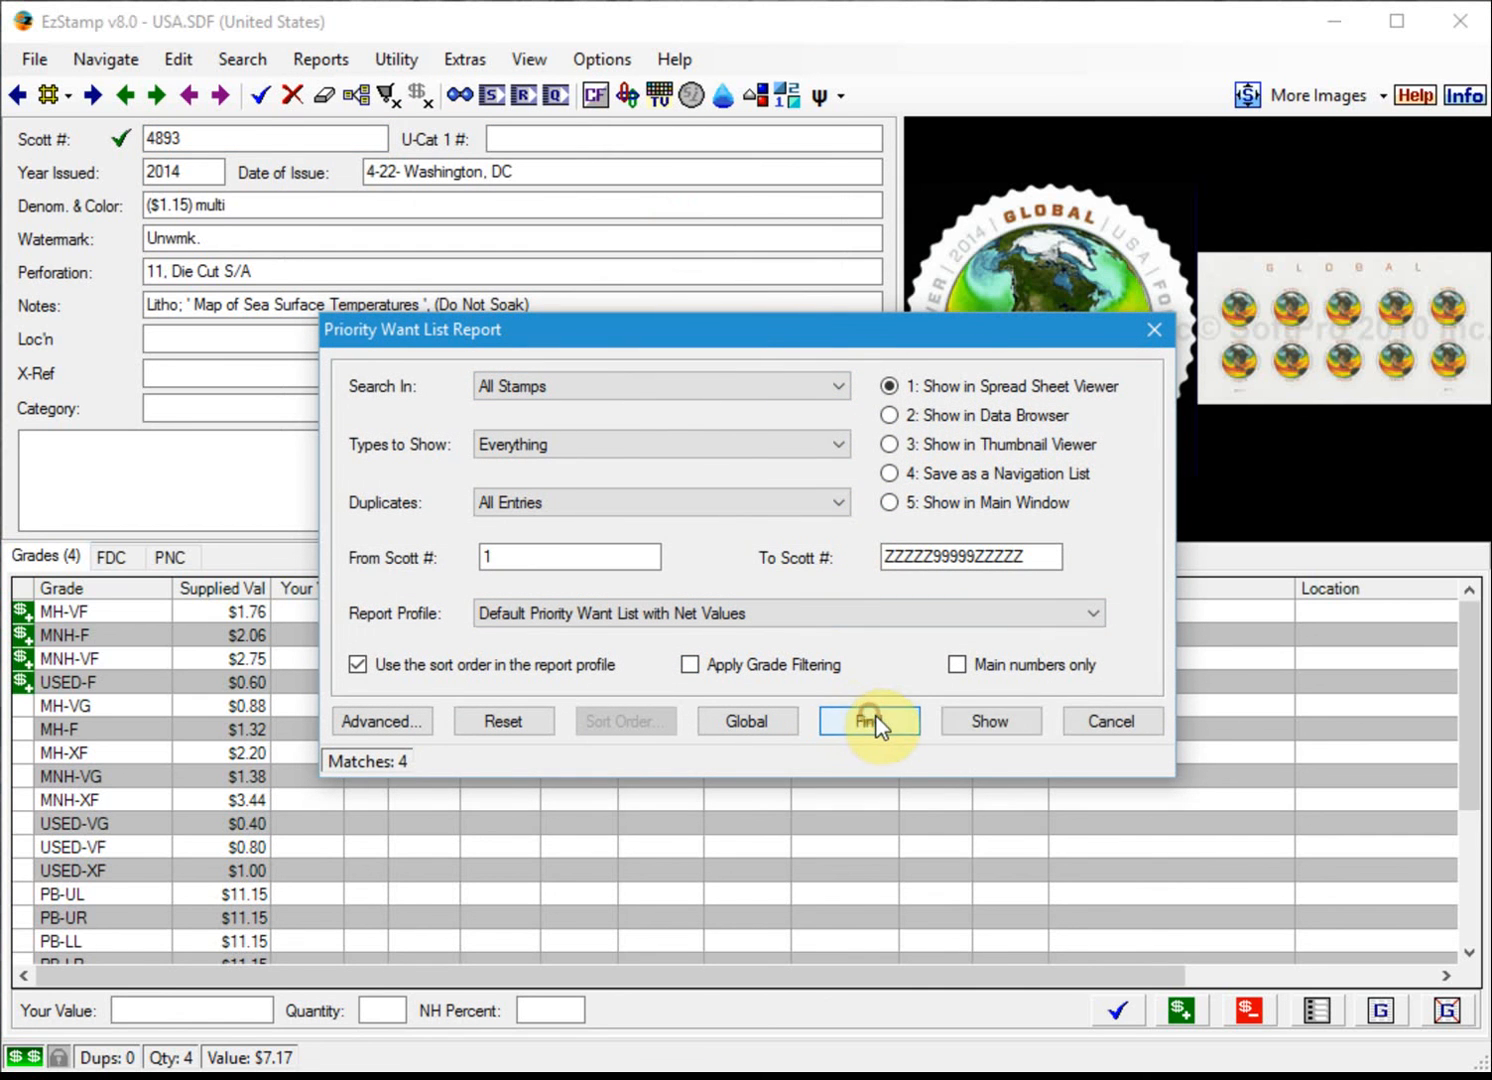
{"action": "left_click", "coordinate": [986, 721]}
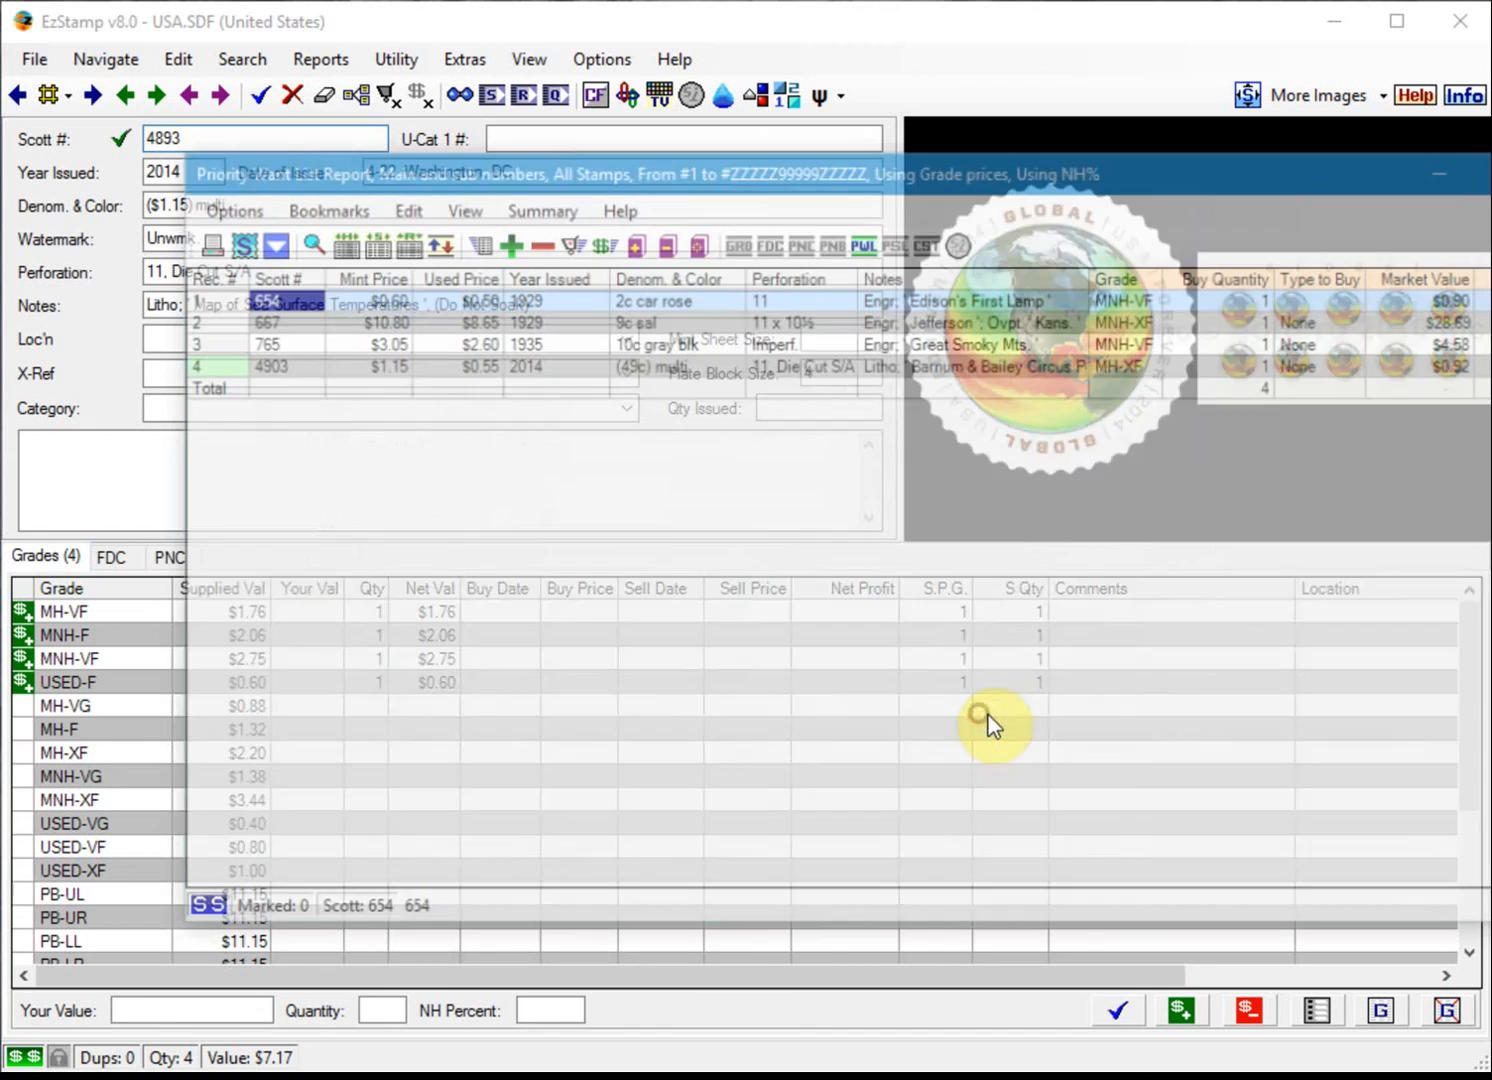
{"action": "left_click_drag", "start_coordinate": [853, 187], "coordinate": [678, 188]}
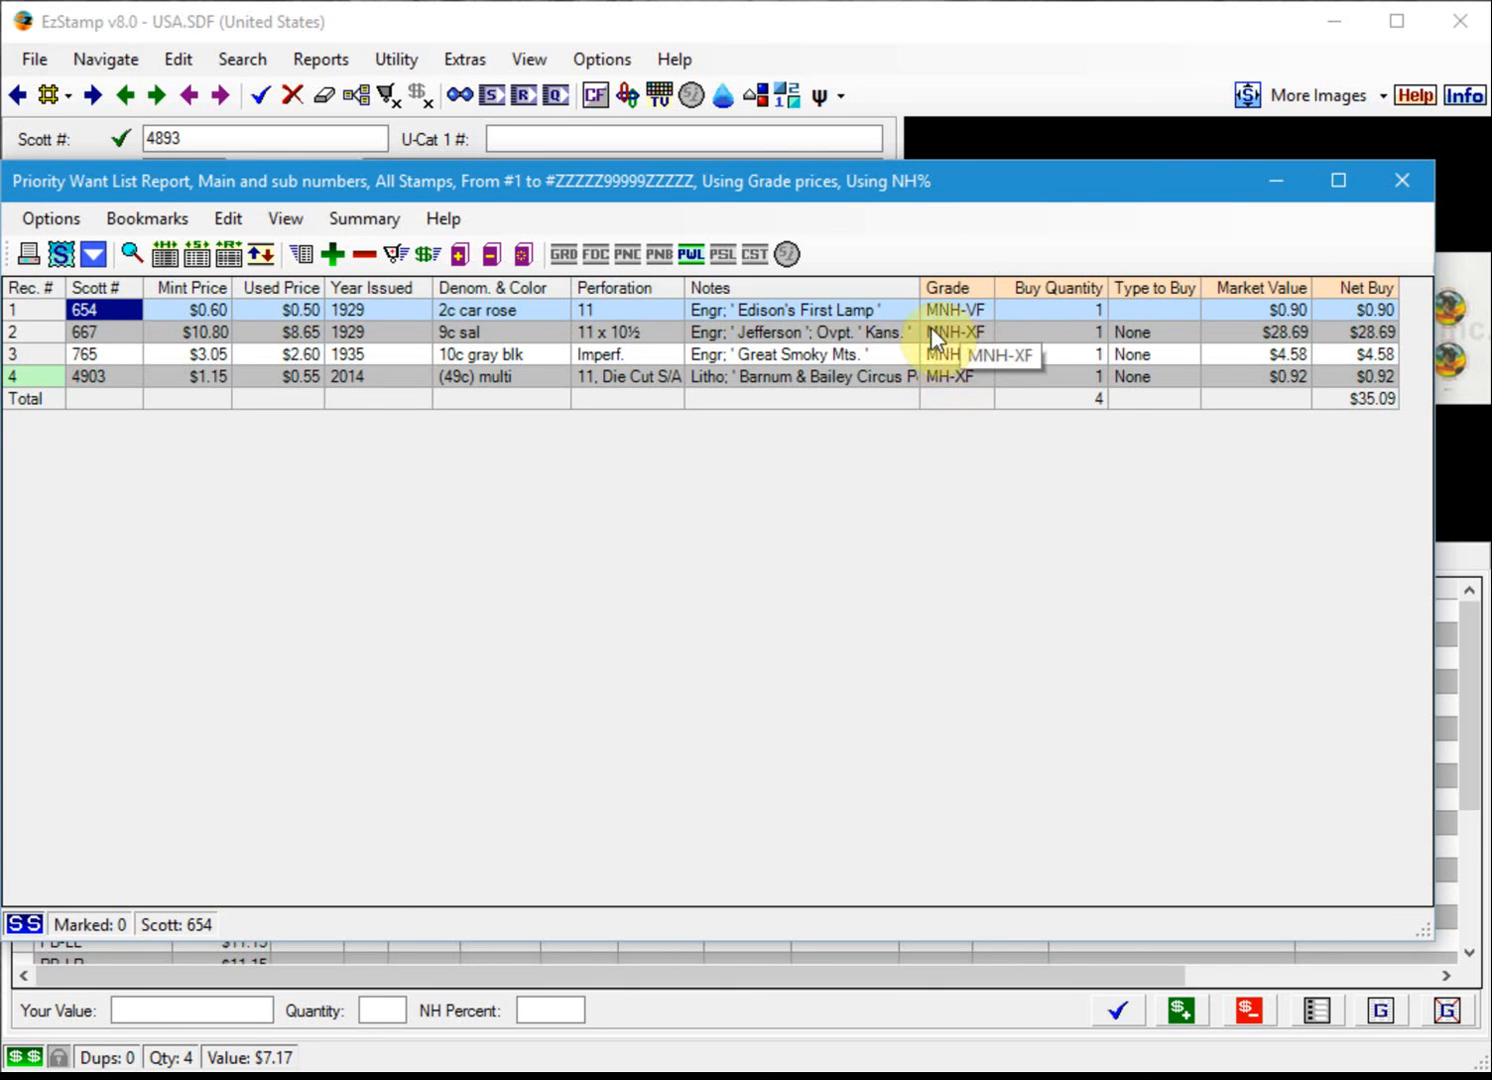
{"action": "left_click", "coordinate": [1402, 183]}
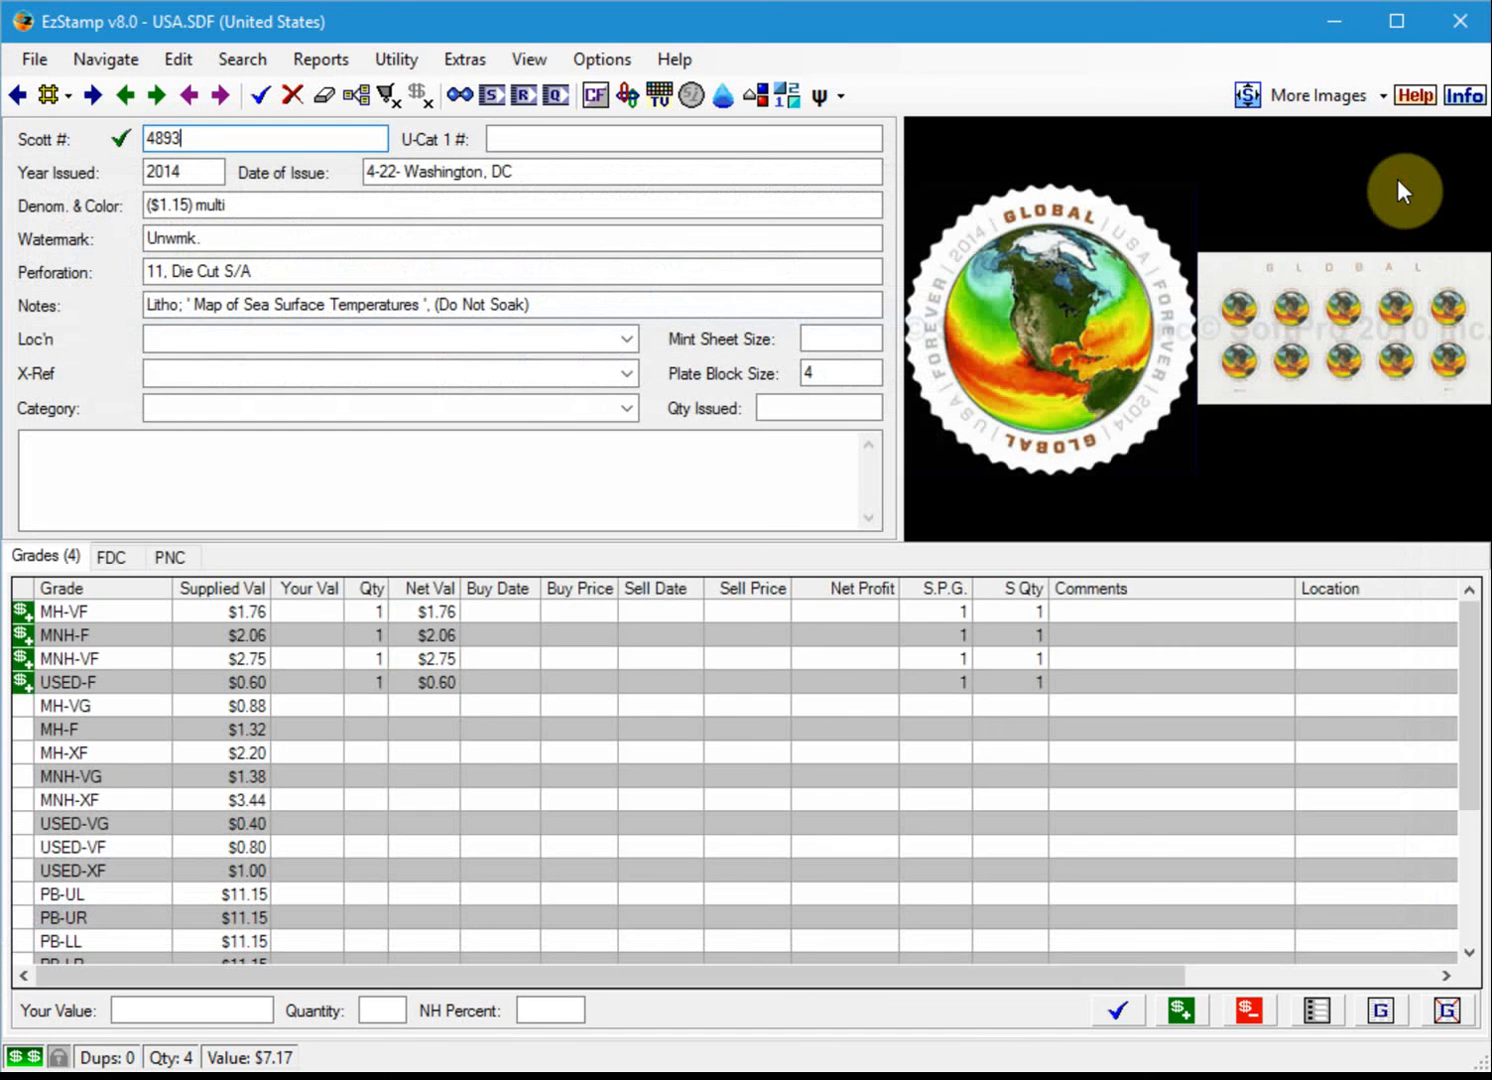